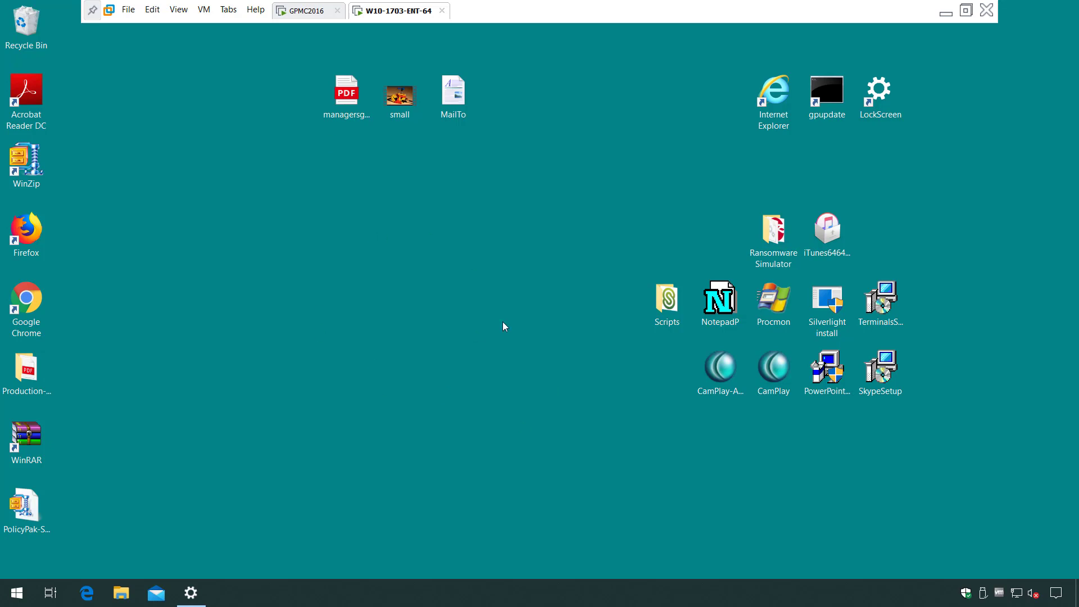
Step: Look over the categories on the Windows Settings home page, and close Settings
left_click(191, 592)
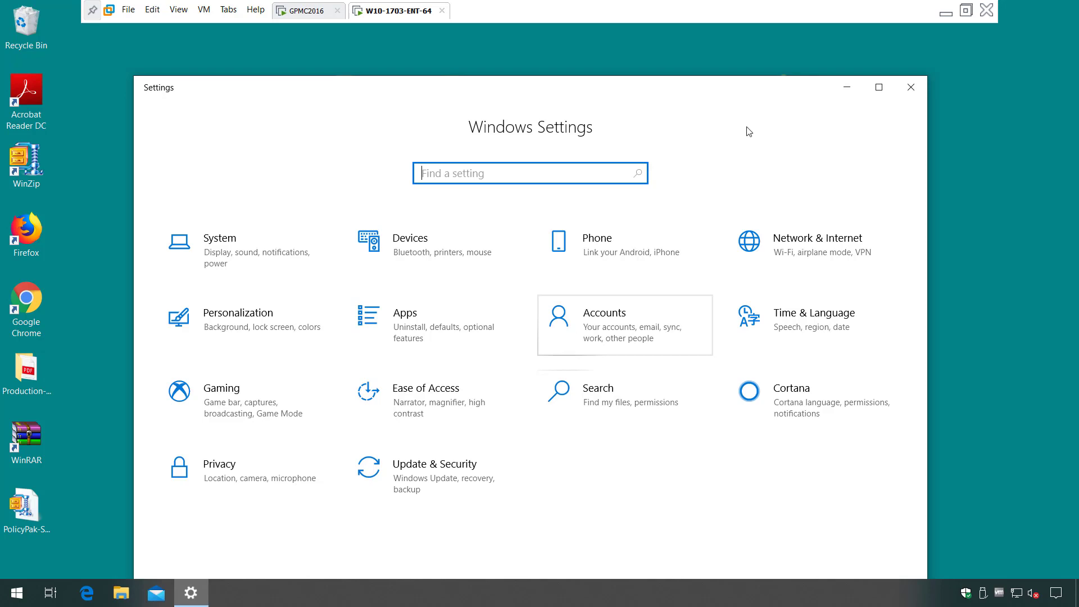
left_click(911, 87)
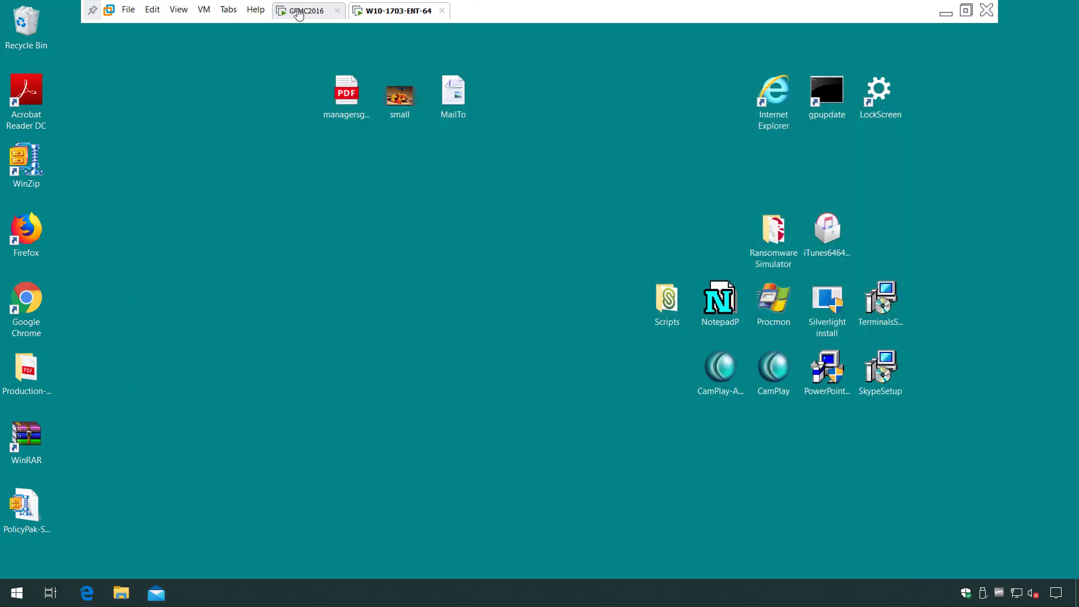
Step: Switch to the GPMC2016 virtual machine and create a GPO named "Trimming Windows Settings" linked to the Sales OU
left_click(309, 12)
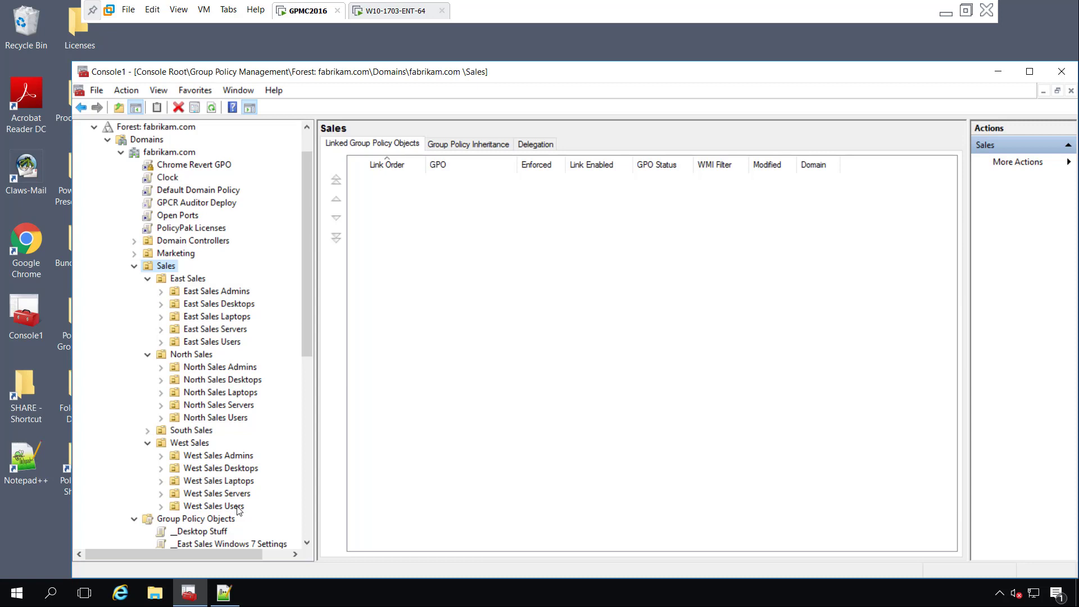
right_click(160, 270)
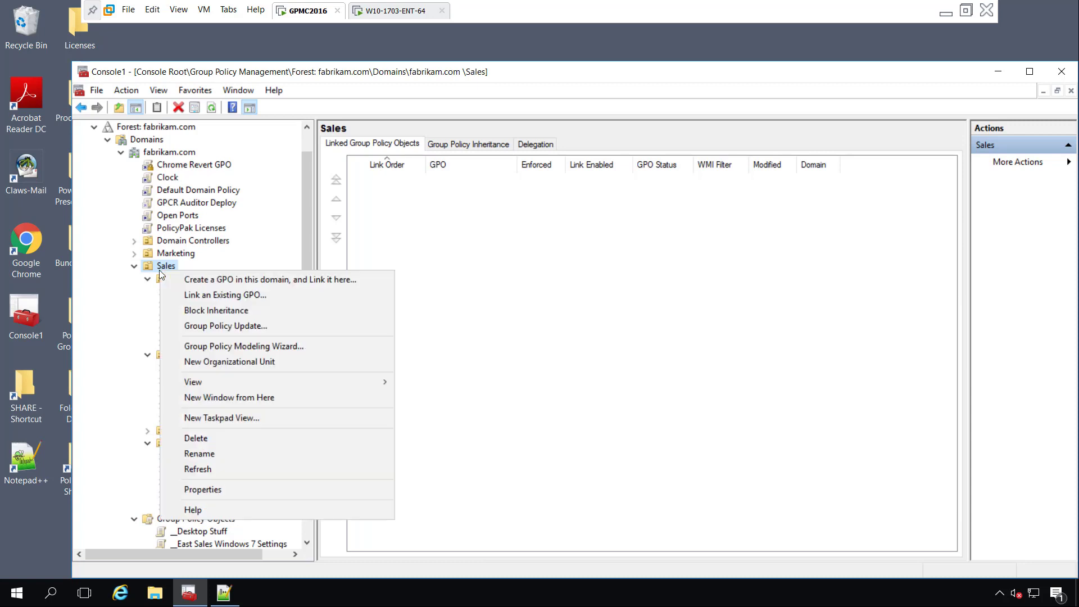
left_click(178, 279)
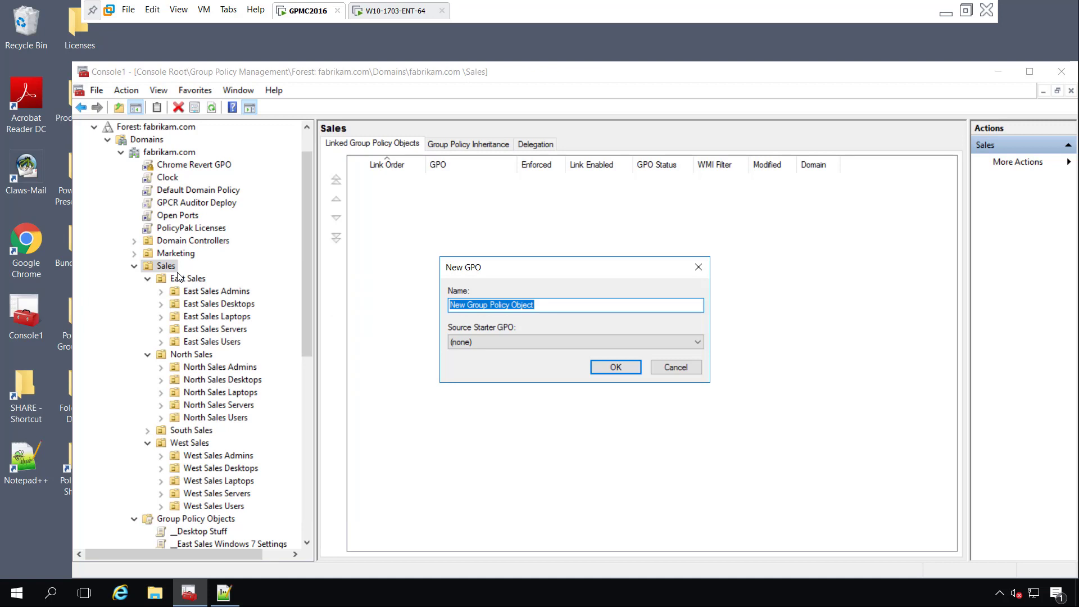
type("Trimming Windows")
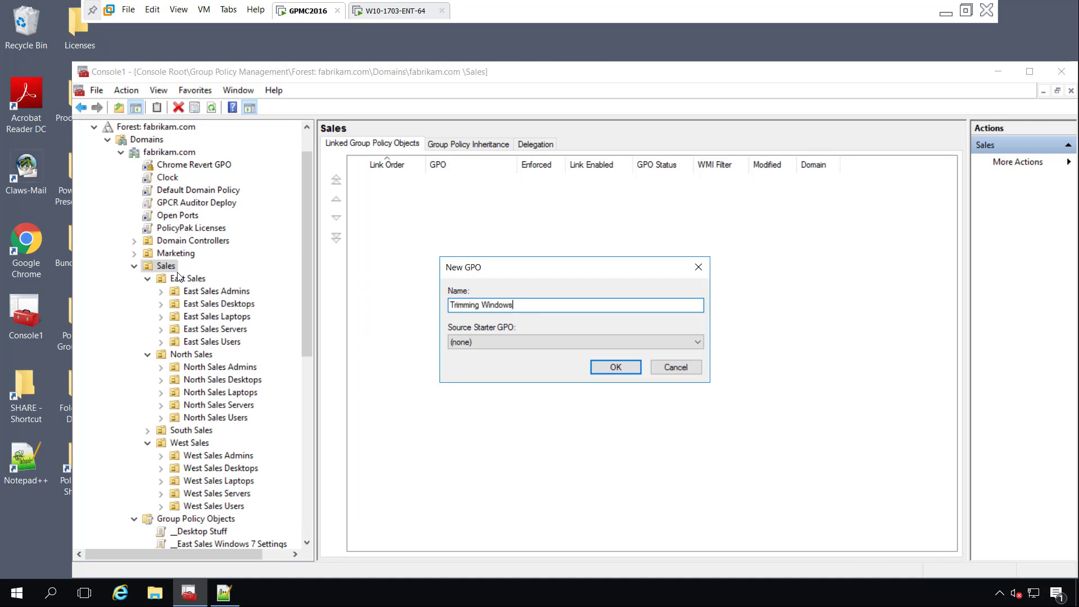
type(" Settings")
left_click(612, 372)
Step: Edit the Trimming Windows Settings GPO and open PolicyPak's Administrative Templates Manager under User Configuration
right_click(223, 279)
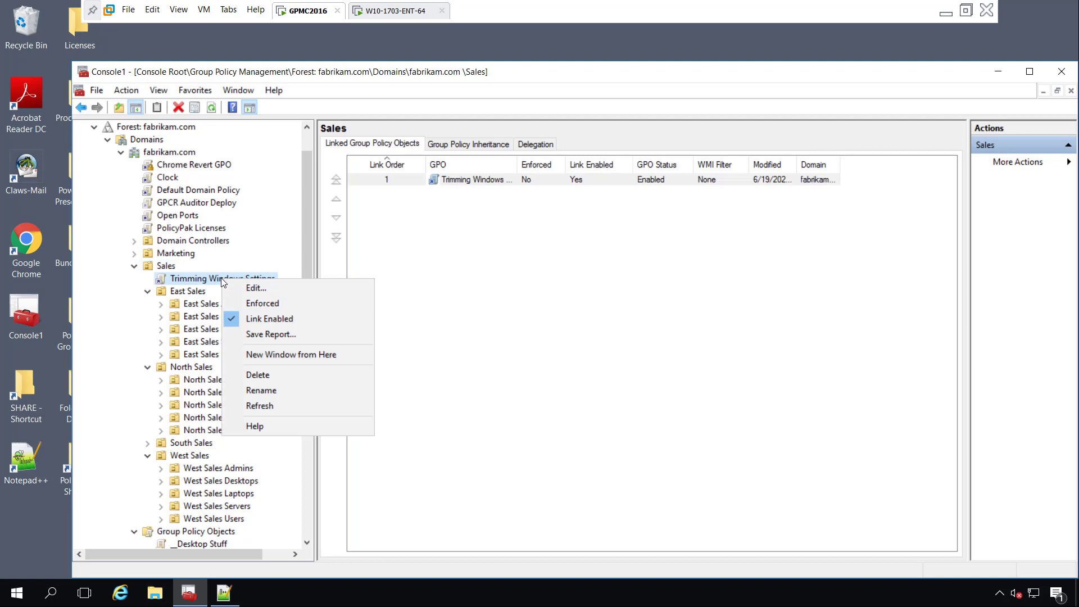
left_click(257, 289)
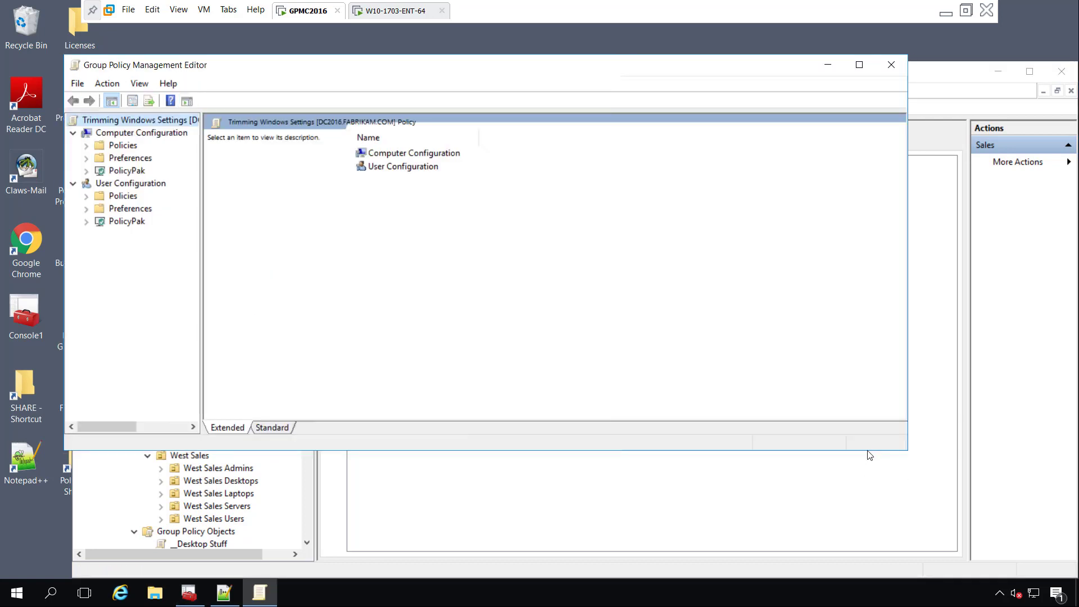
left_click_drag(870, 452, 863, 533)
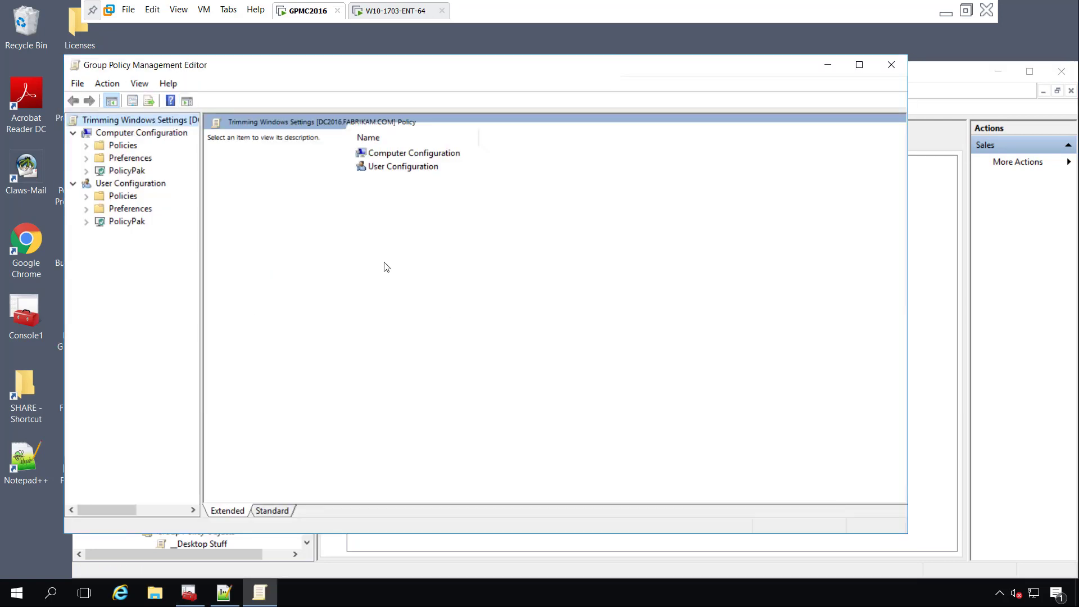
left_click(86, 222)
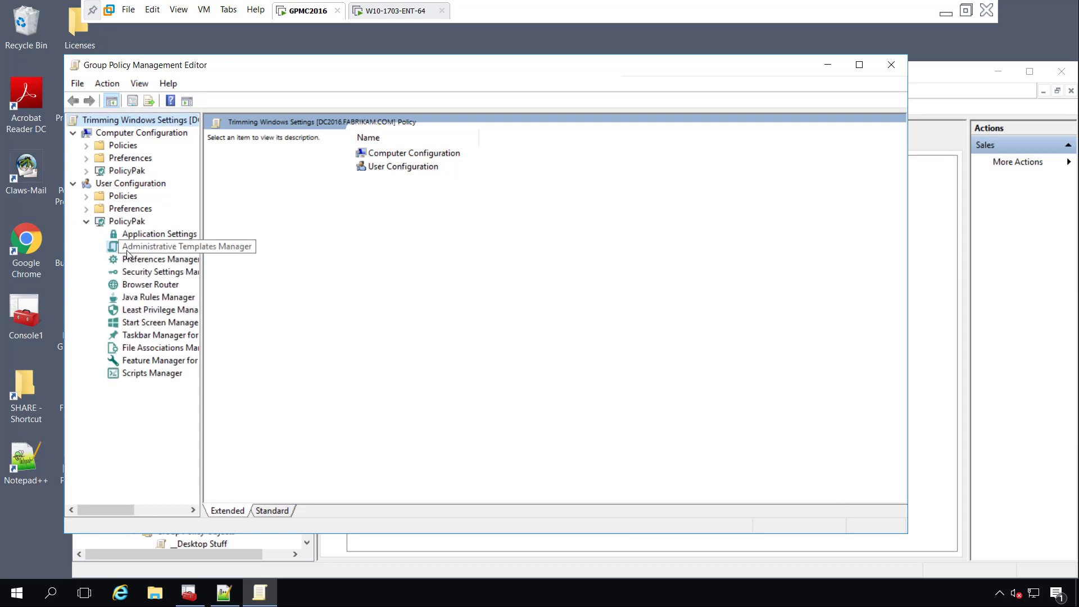
left_click(127, 252)
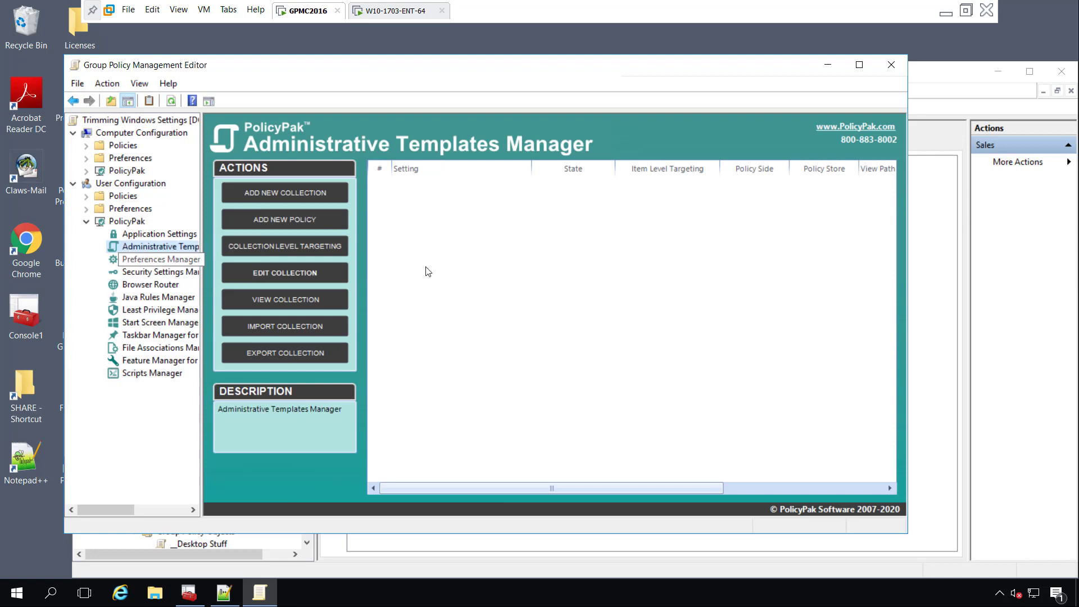
Step: Add a new Administrative Templates Manager collection named "East Sales"
left_click(305, 197)
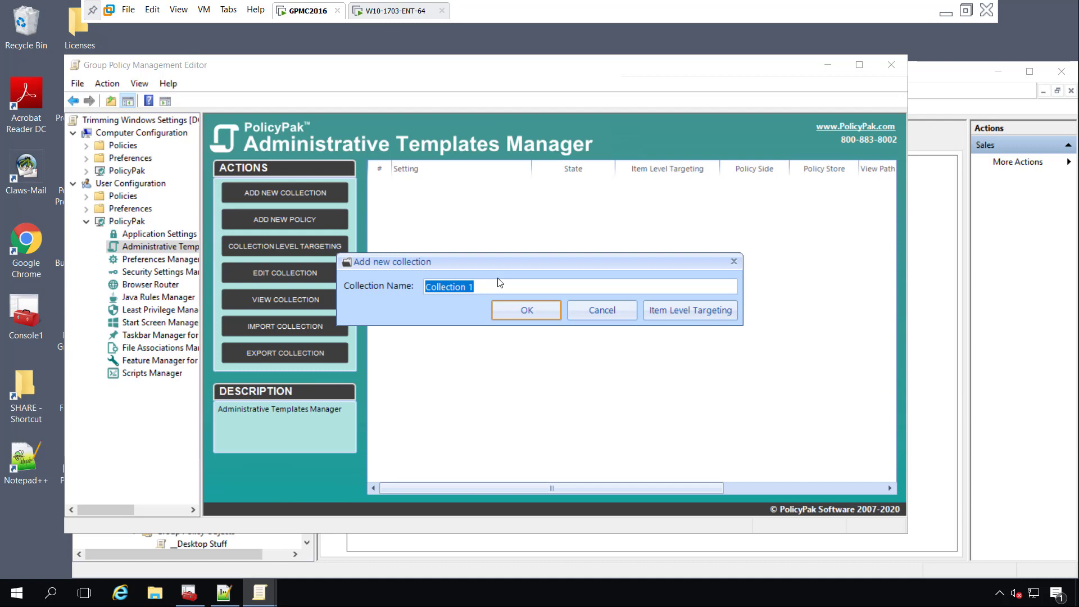
type("East Sales")
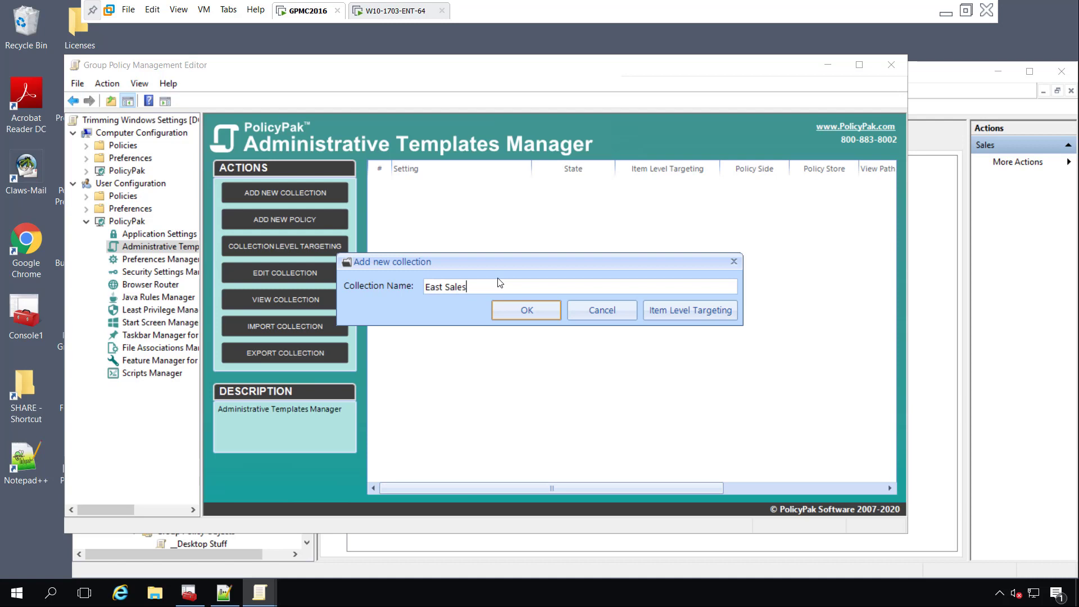
left_click(527, 310)
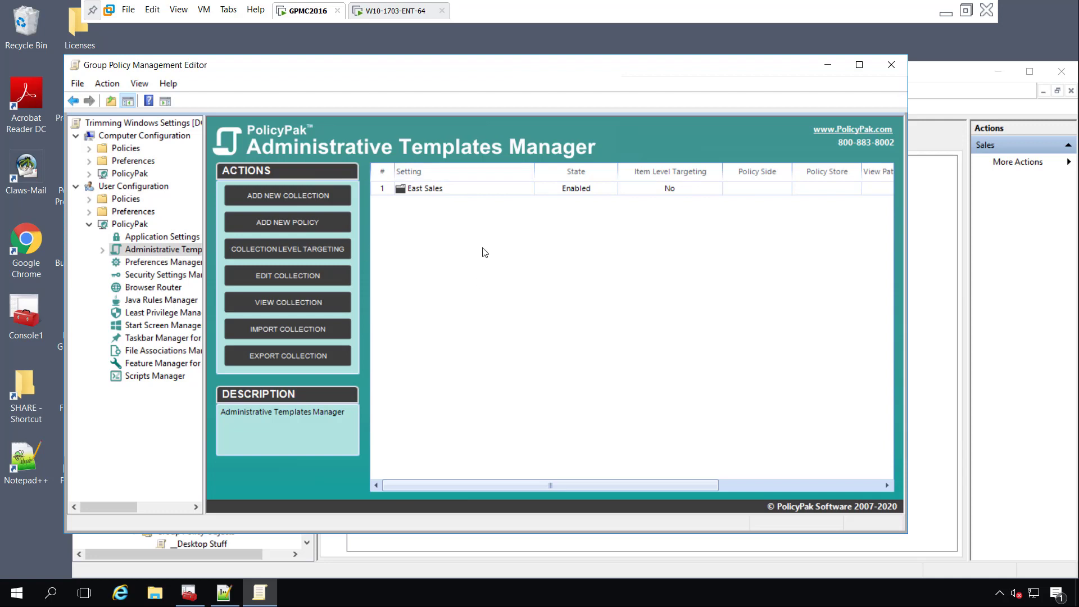
Step: Target the East Sales collection at users who are direct members of the East Sales Users organizational unit
right_click(452, 192)
left_click(493, 218)
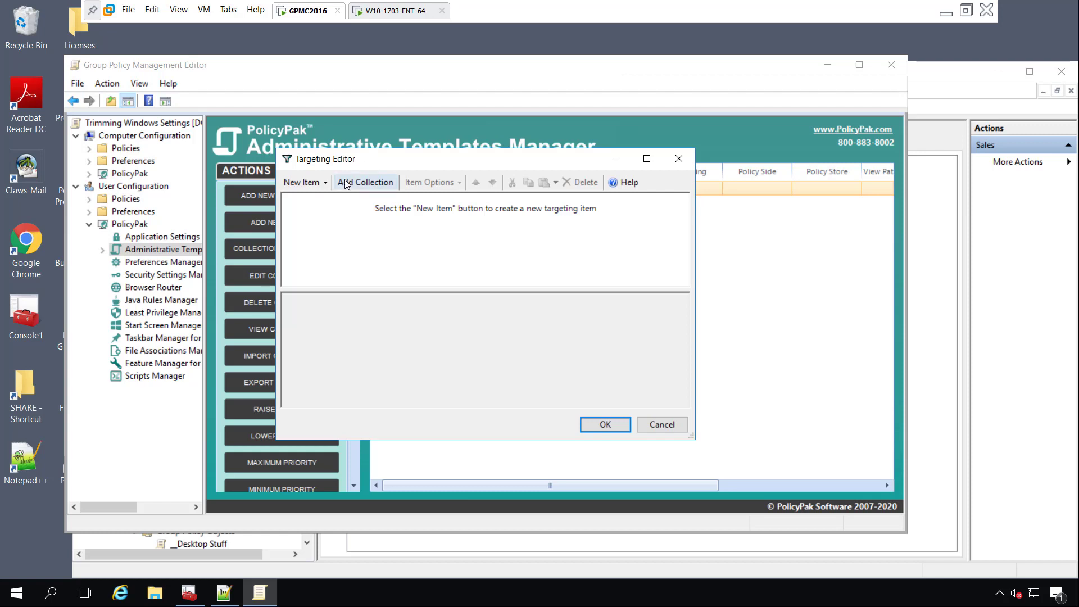
left_click(303, 182)
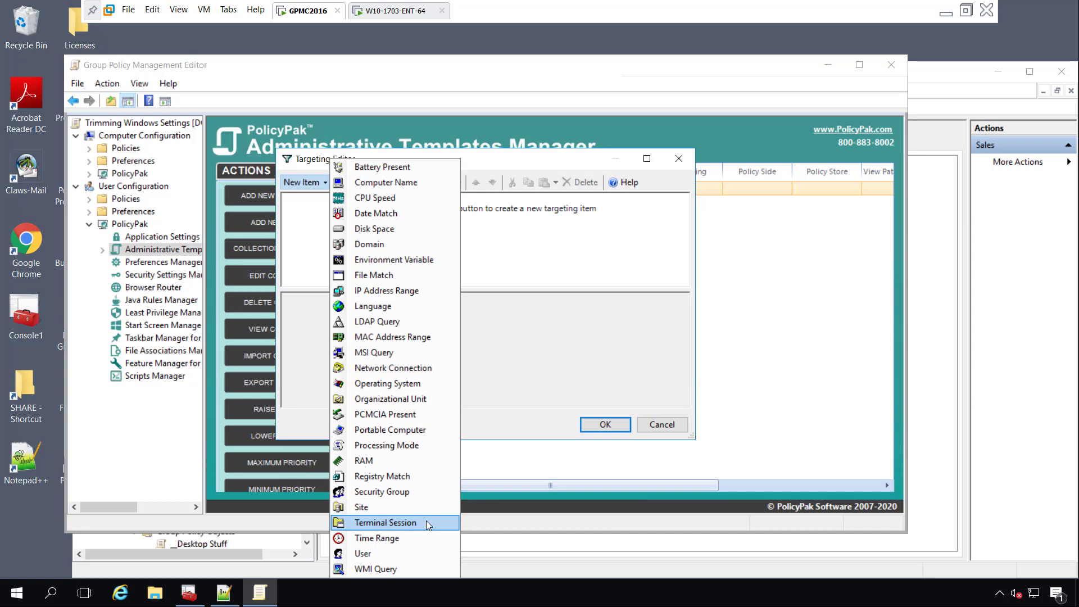
left_click(423, 403)
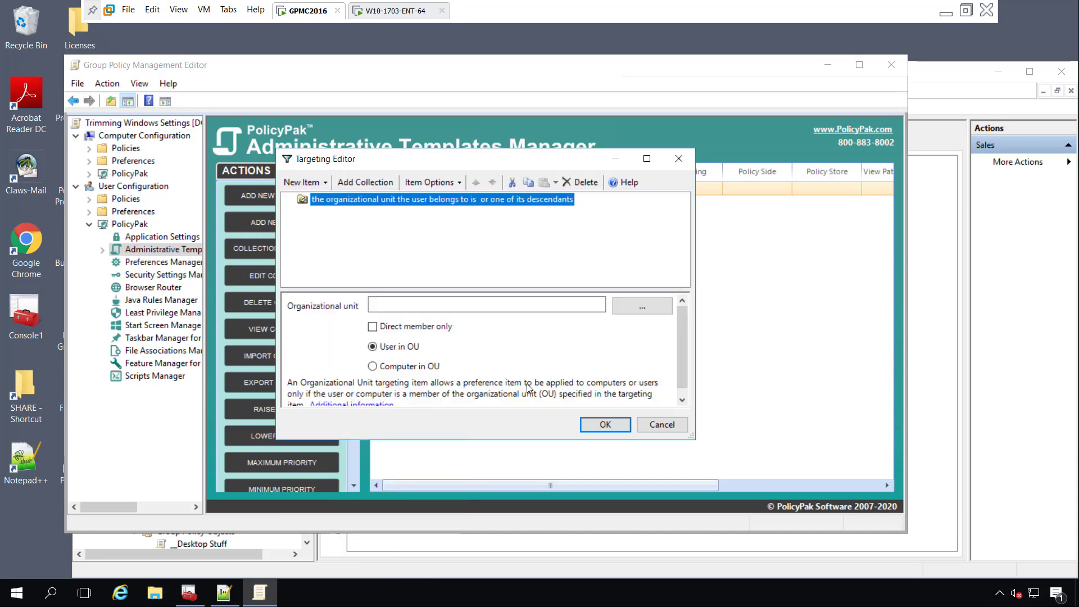
left_click(643, 306)
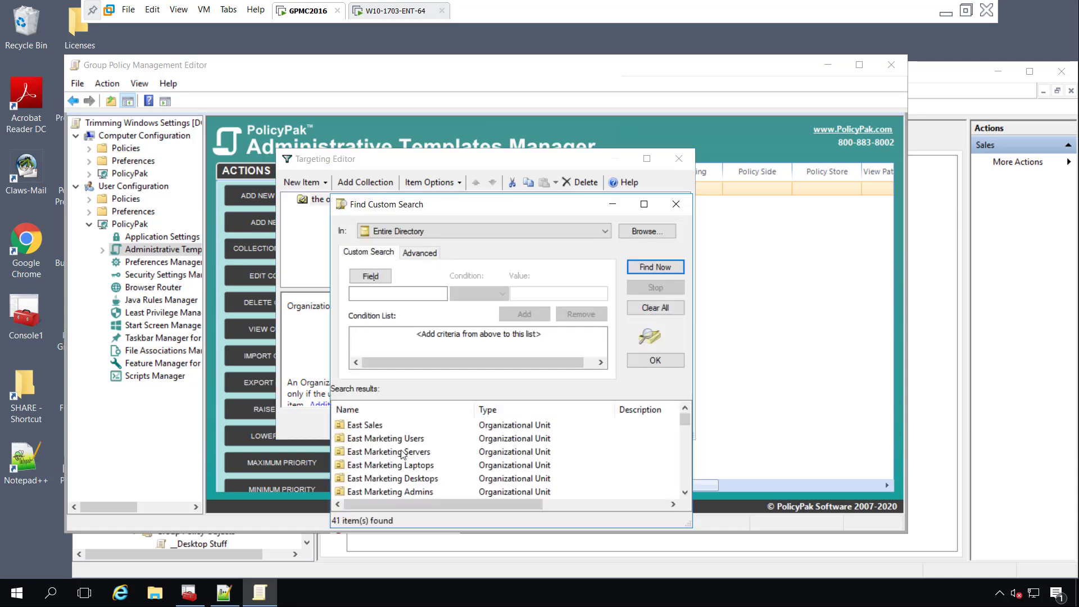
left_click(684, 485)
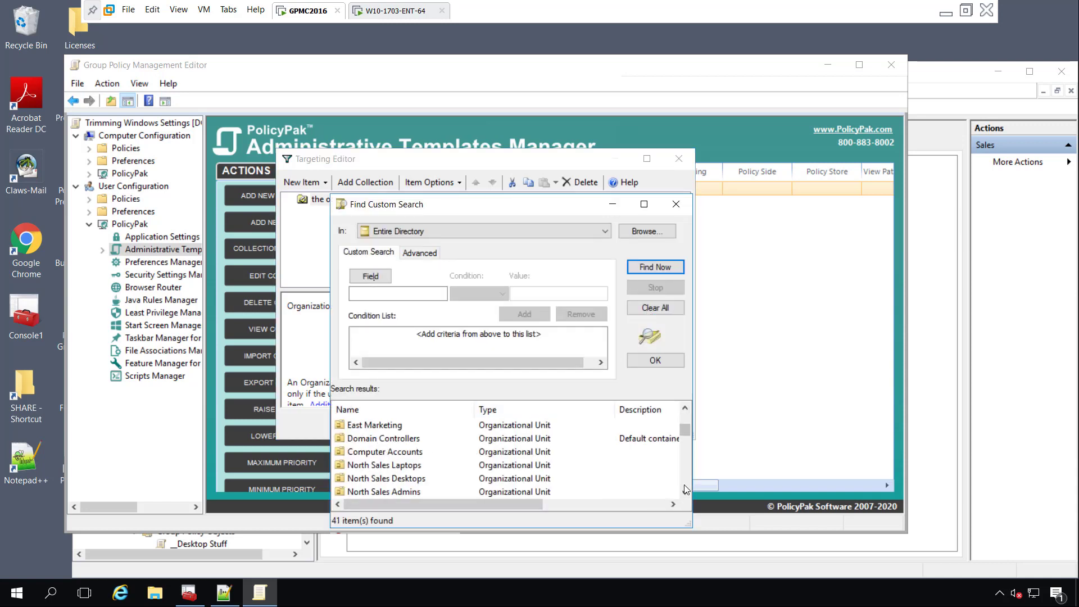
left_click(685, 494)
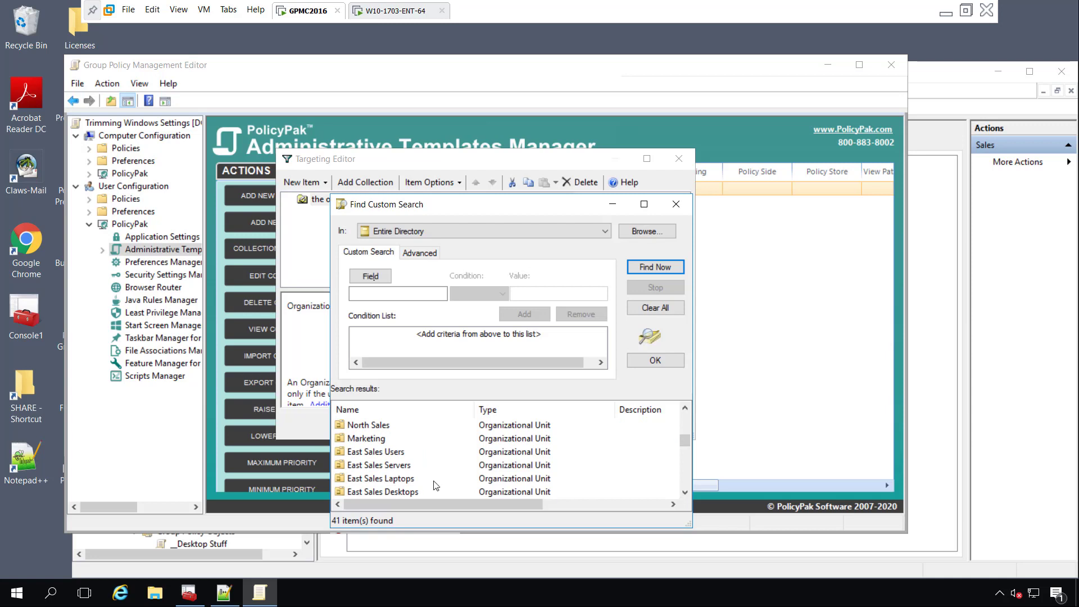
double_click(399, 453)
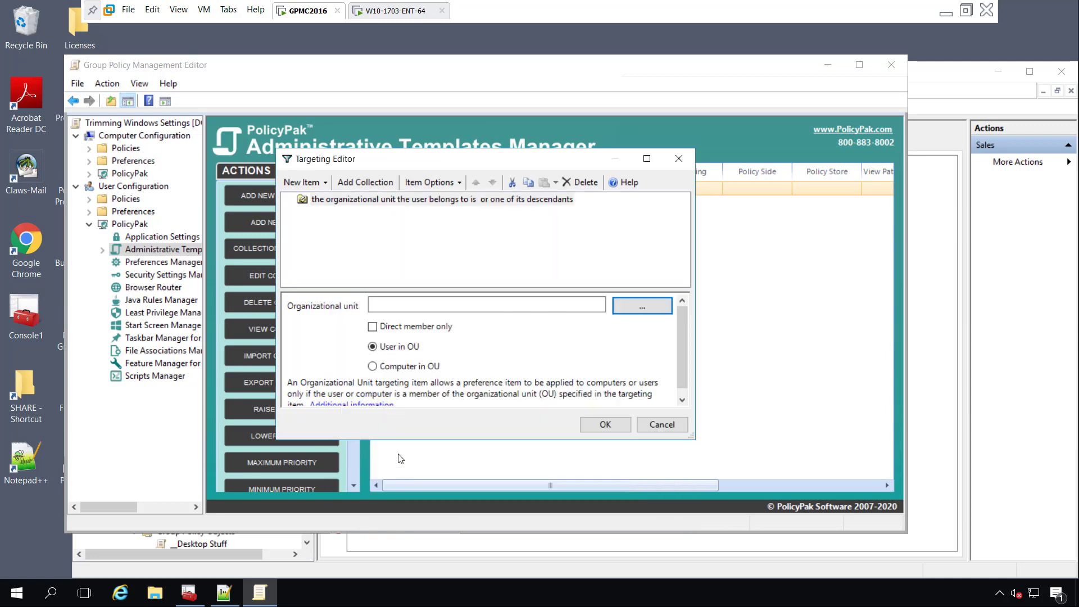
left_click(372, 326)
left_click(605, 425)
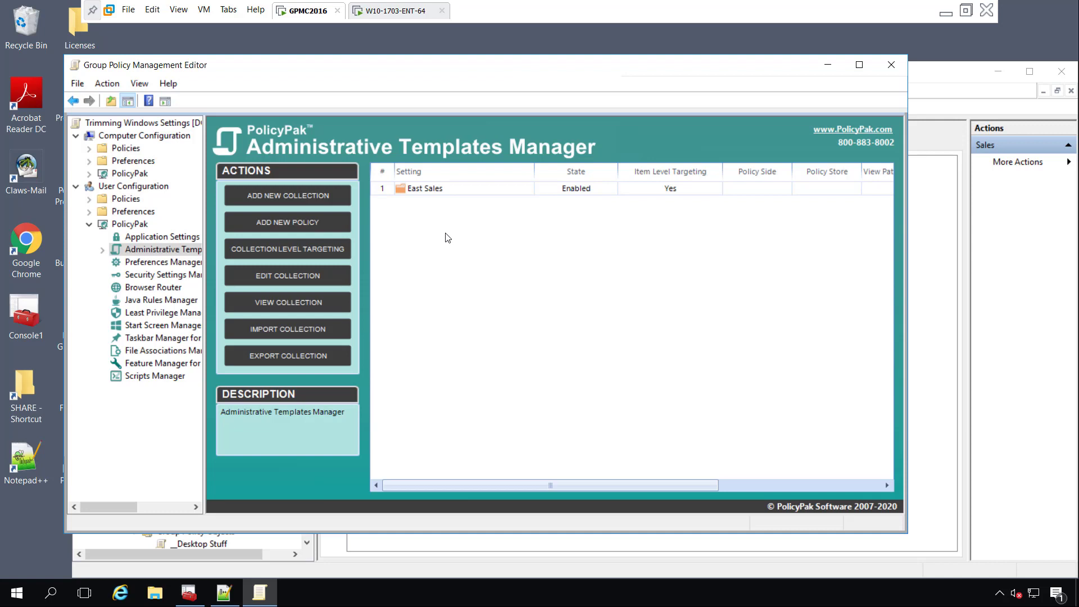
Step: Start a new collection named "North Sales" and add an Organizational Unit item to its item-level targeting
left_click(308, 196)
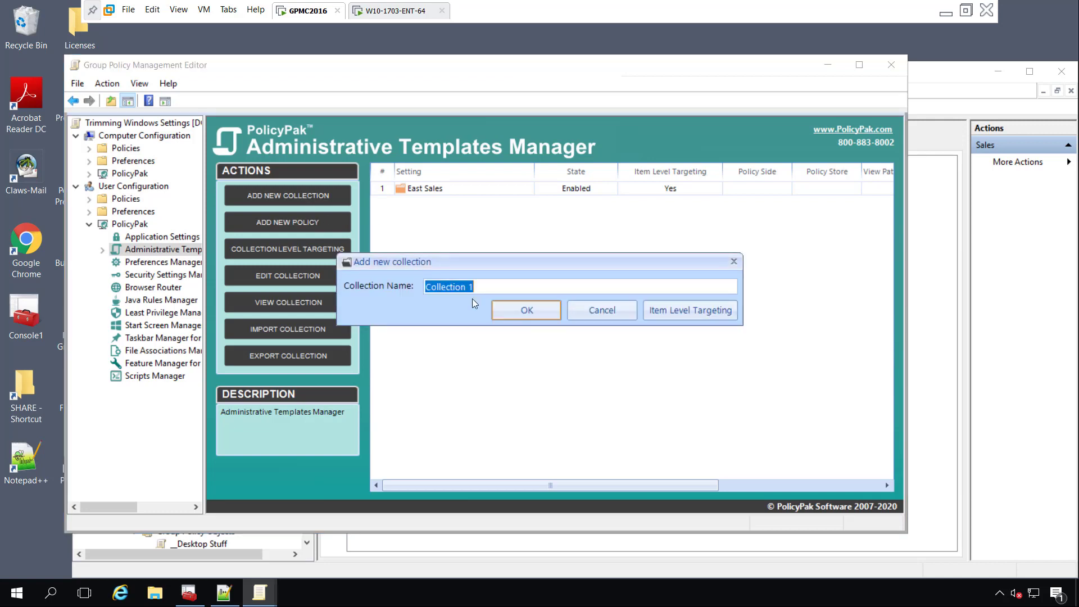
type("Nor")
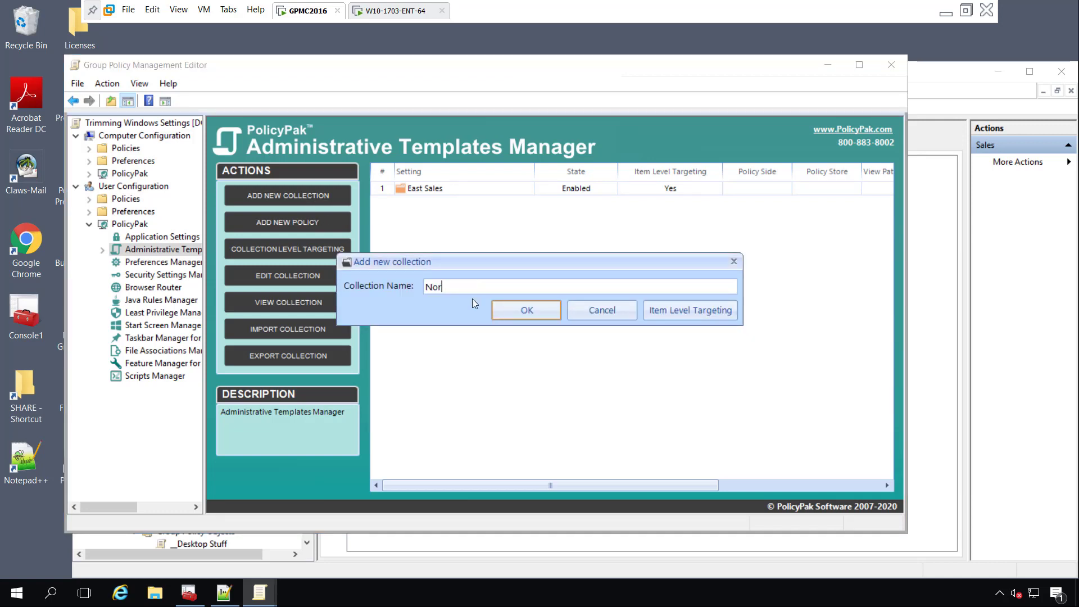
type("th Sales")
left_click(680, 305)
left_click(378, 176)
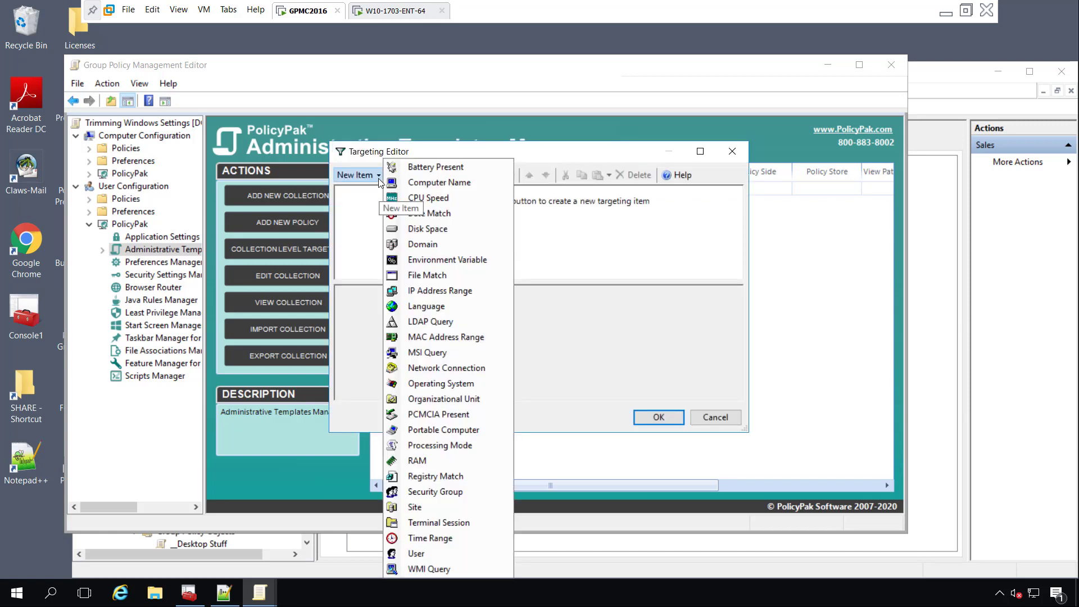
left_click(443, 399)
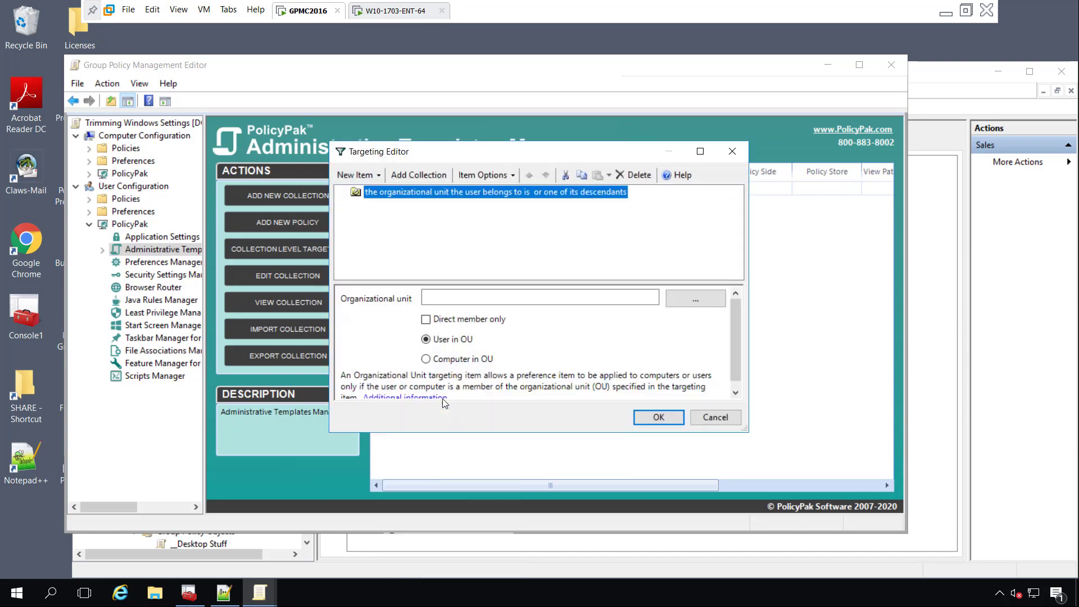
Step: Set the North Sales targeting to direct members of the North Sales Users organizational unit and save the collection
left_click(697, 305)
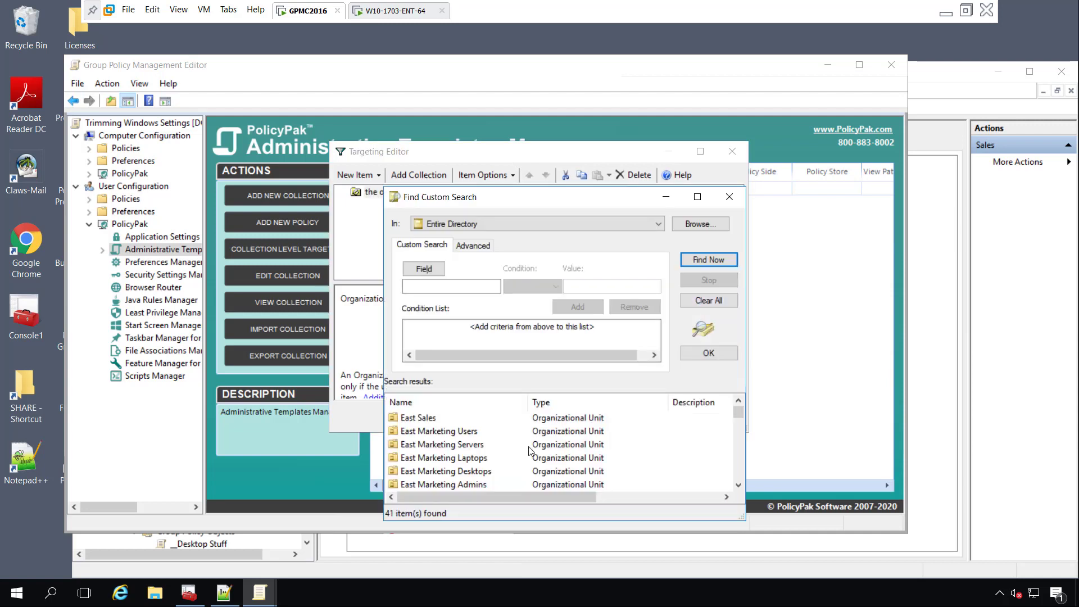
scroll(528, 449, "down", 5)
scroll(527, 451, "up", 2)
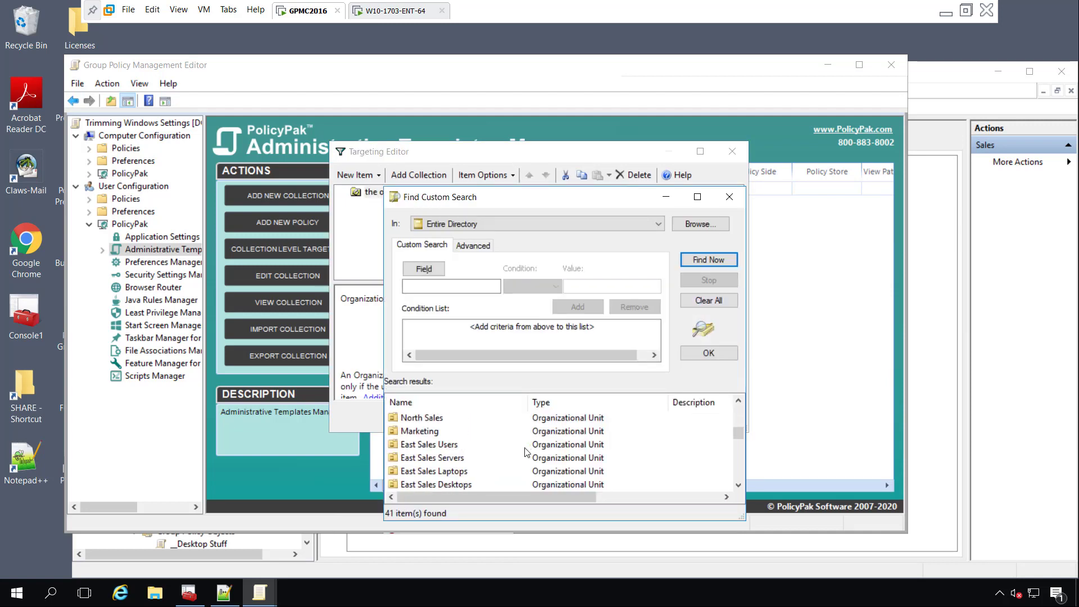
scroll(527, 451, "down", 3)
double_click(422, 433)
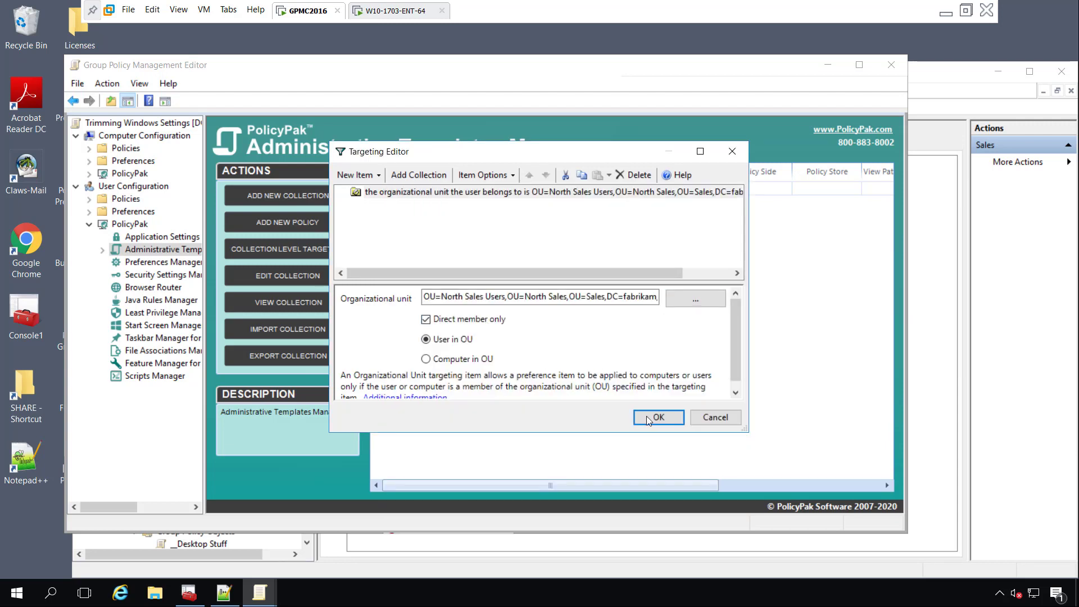
left_click(651, 417)
left_click(531, 312)
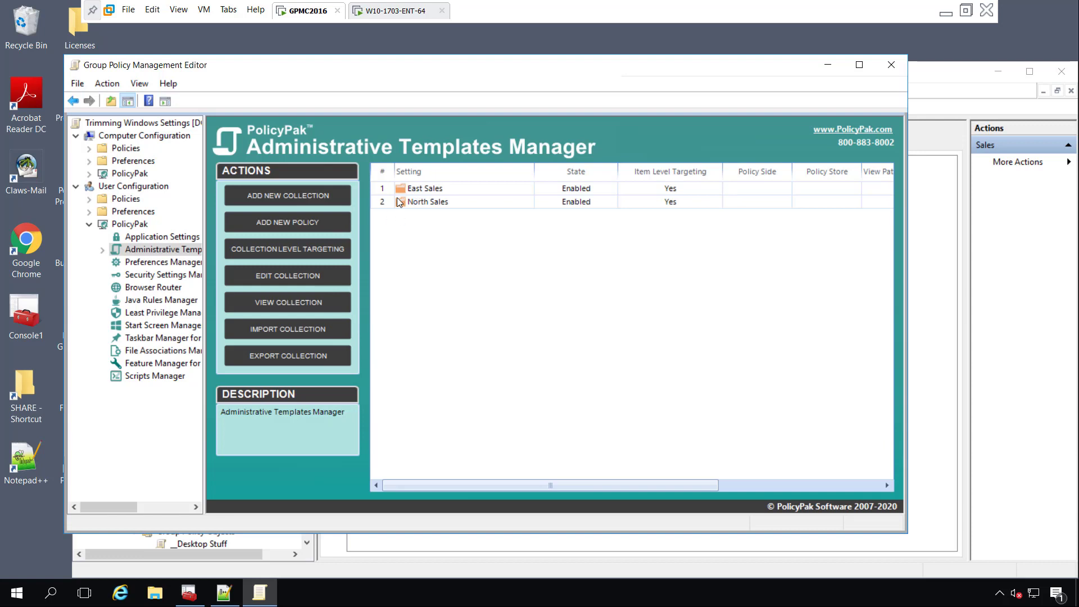
Step: Start a new collection named "West Sales" and add an Organizational Unit item to its item-level targeting
left_click(294, 194)
type("West Sales")
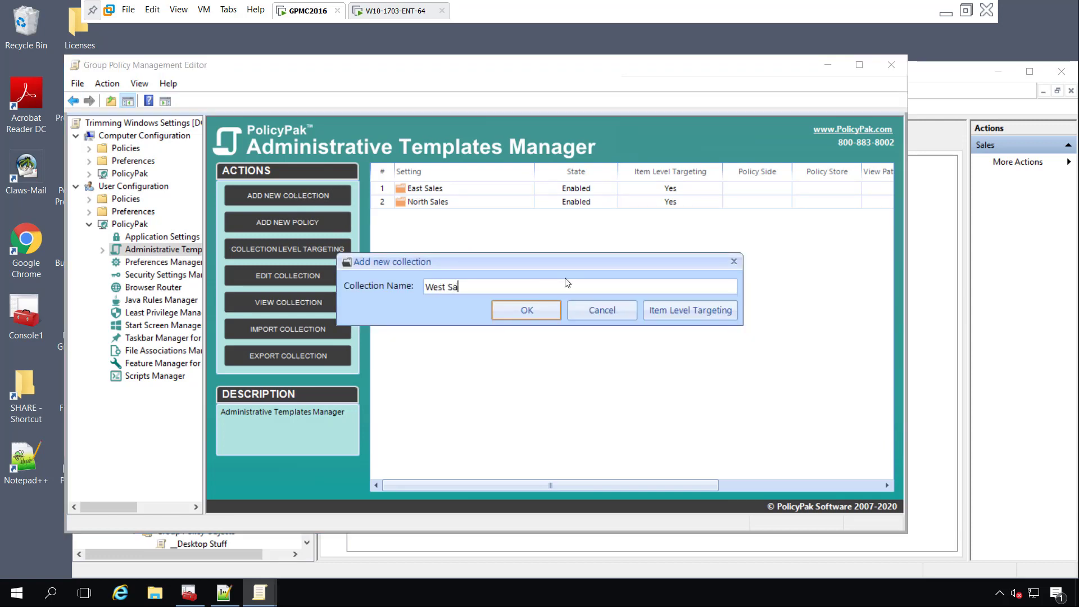
left_click(717, 316)
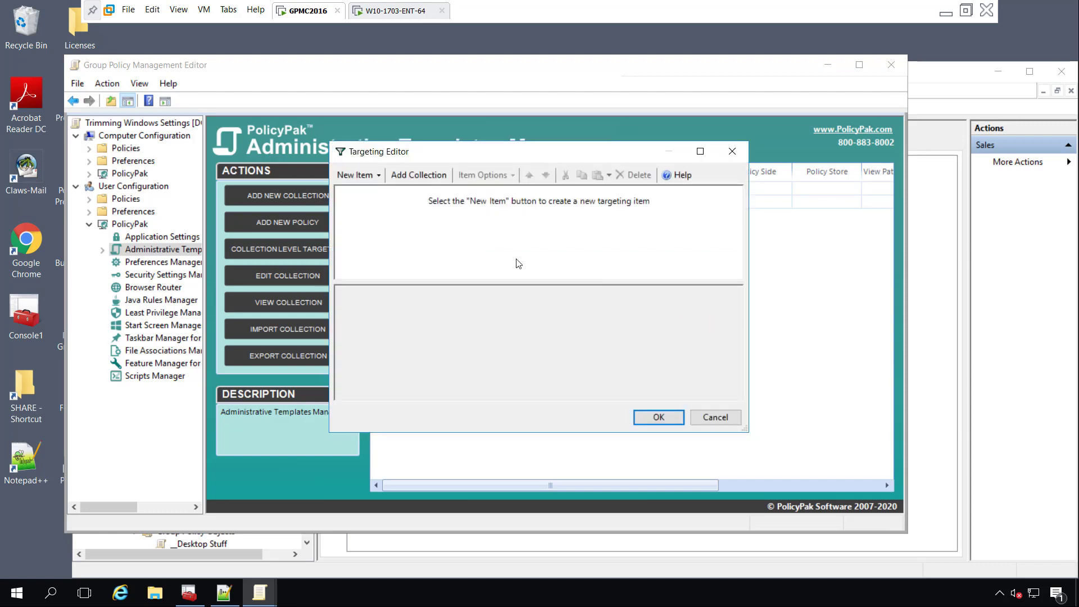
left_click(355, 176)
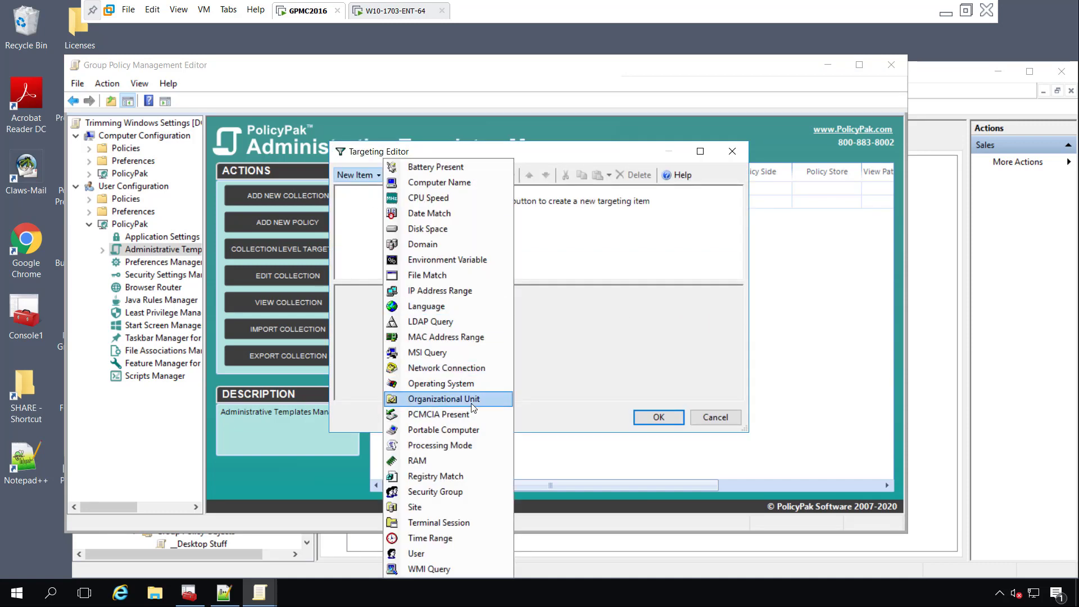
left_click(450, 398)
Step: Set the West Sales targeting to direct members of the West Sales users' organizational unit and save the collection
left_click(670, 298)
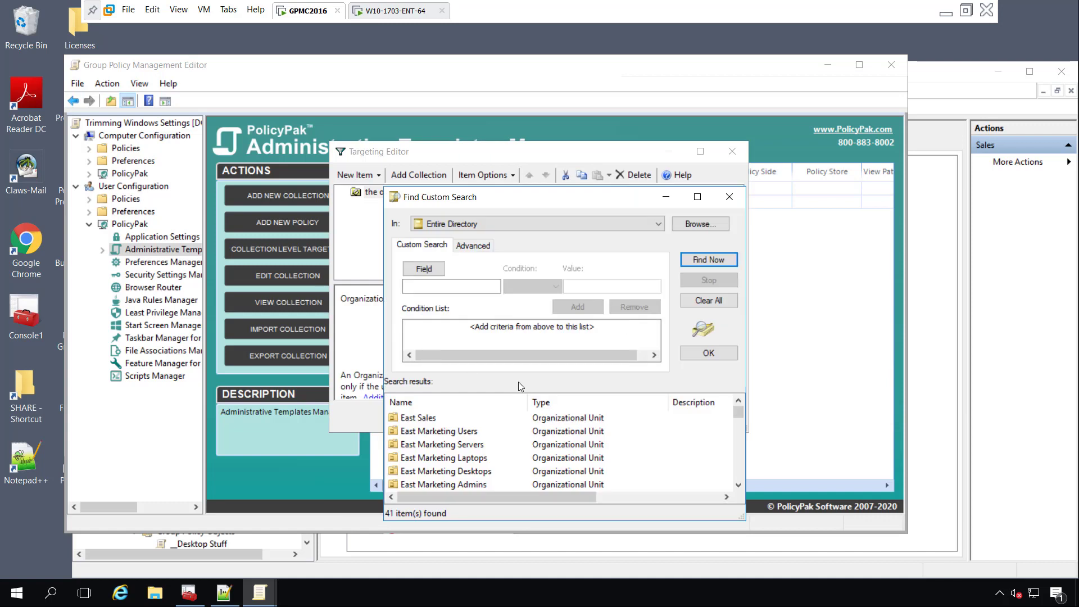
left_click_drag(736, 410, 736, 472)
left_click(450, 474)
double_click(450, 474)
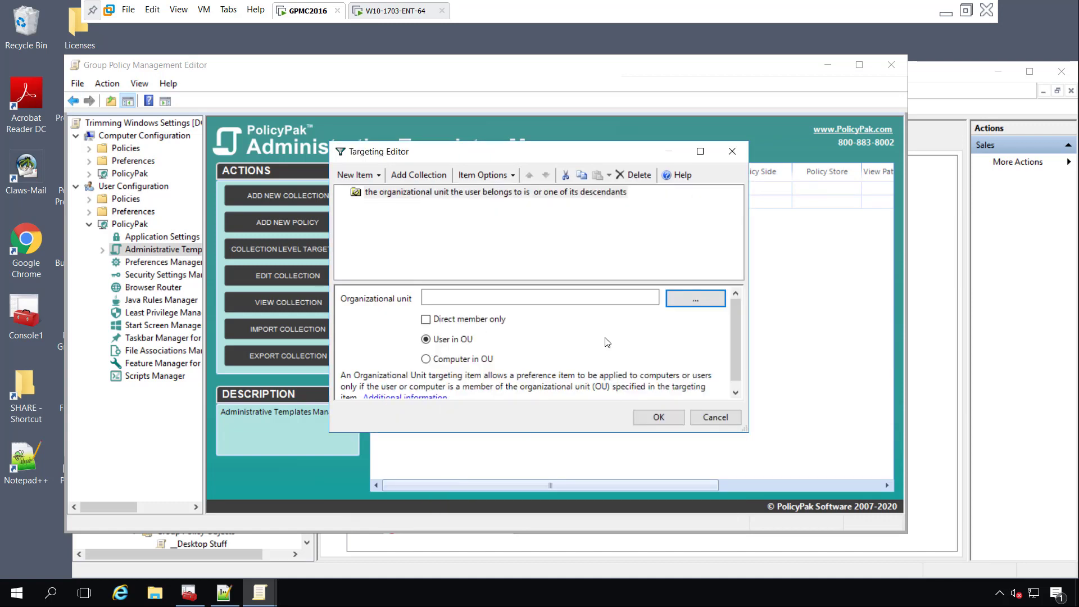
left_click(459, 323)
left_click(659, 421)
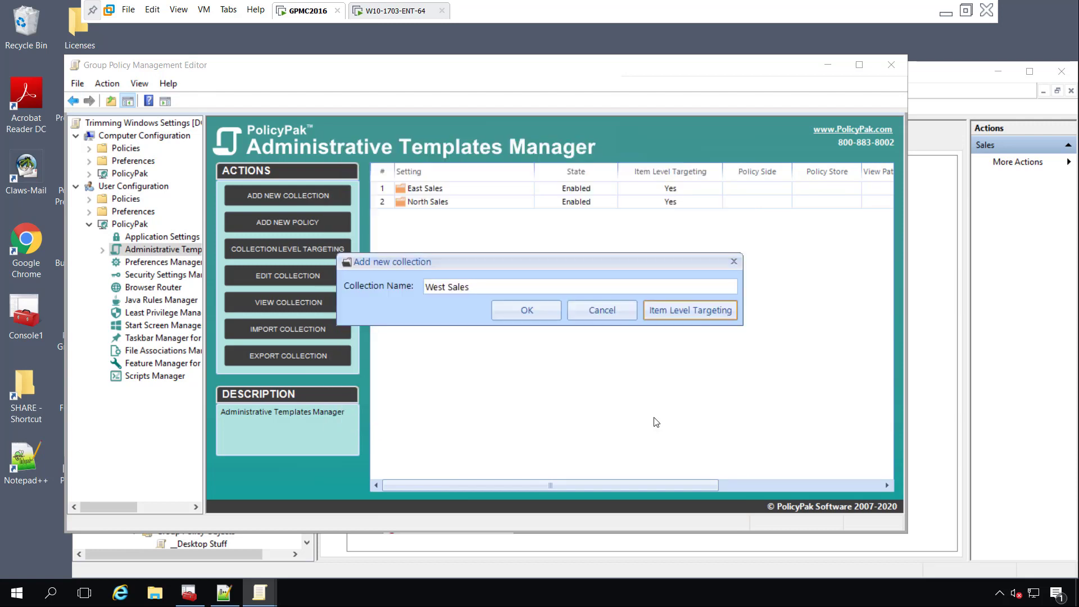
left_click(534, 312)
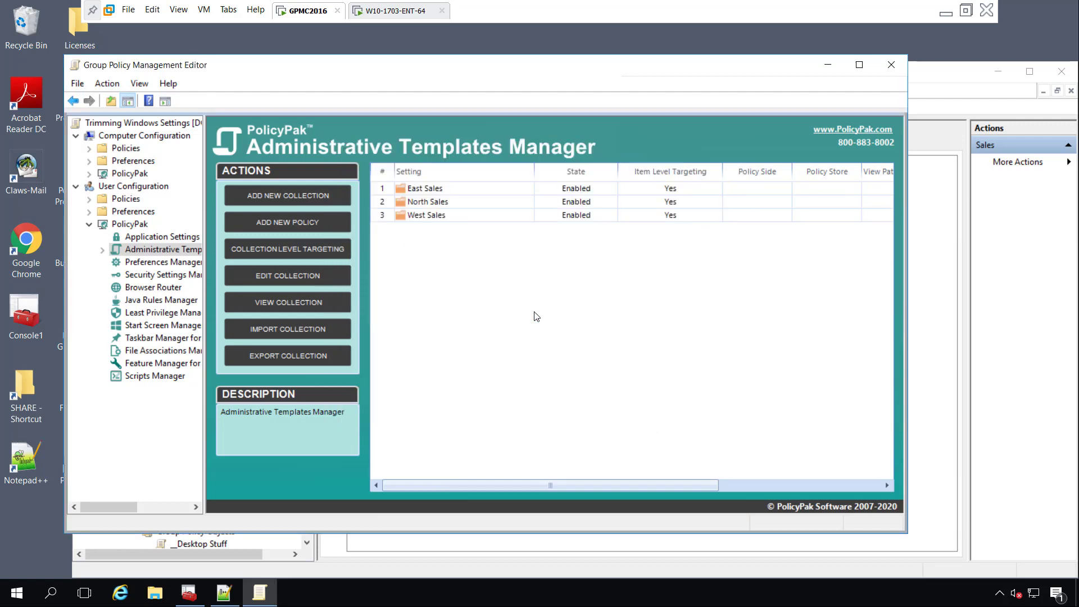
Step: Start a new policy in the East Sales collection for the Control Panel setting Settings Page Visibility and set it to Enabled
double_click(440, 192)
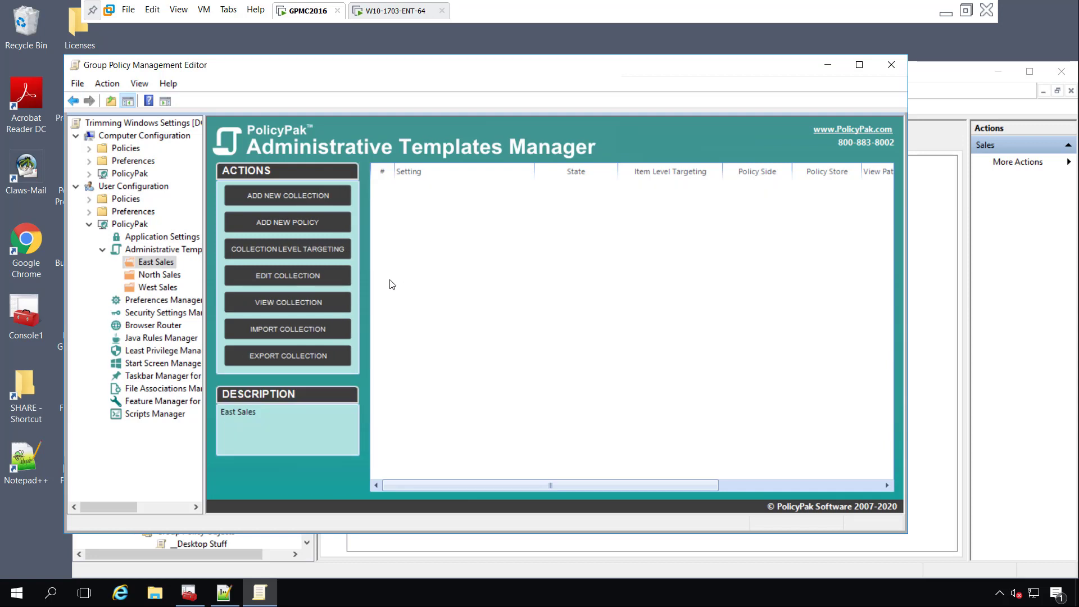
left_click(291, 222)
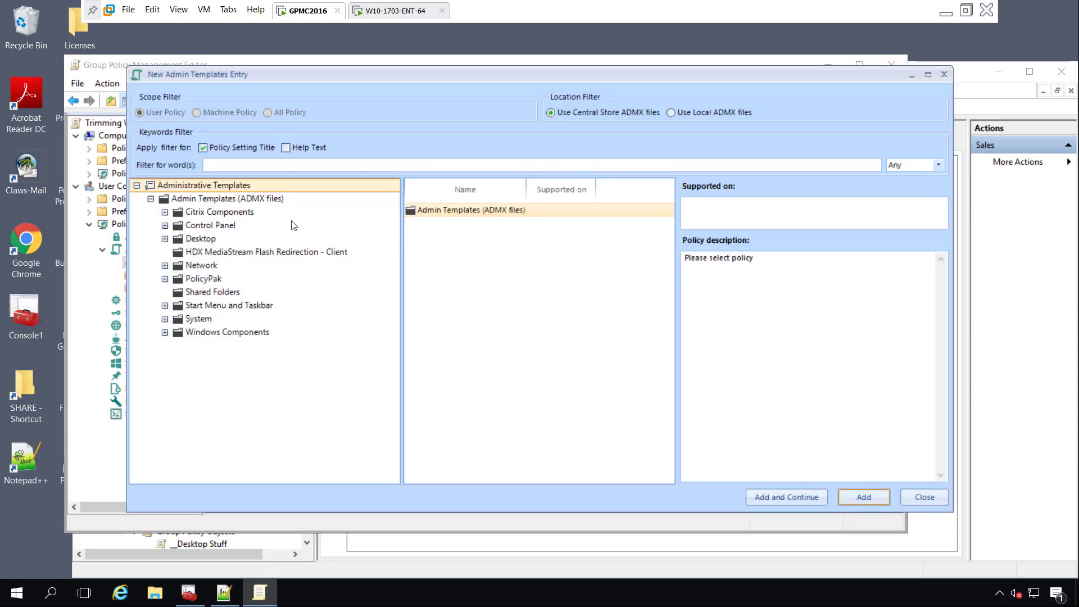
left_click(166, 226)
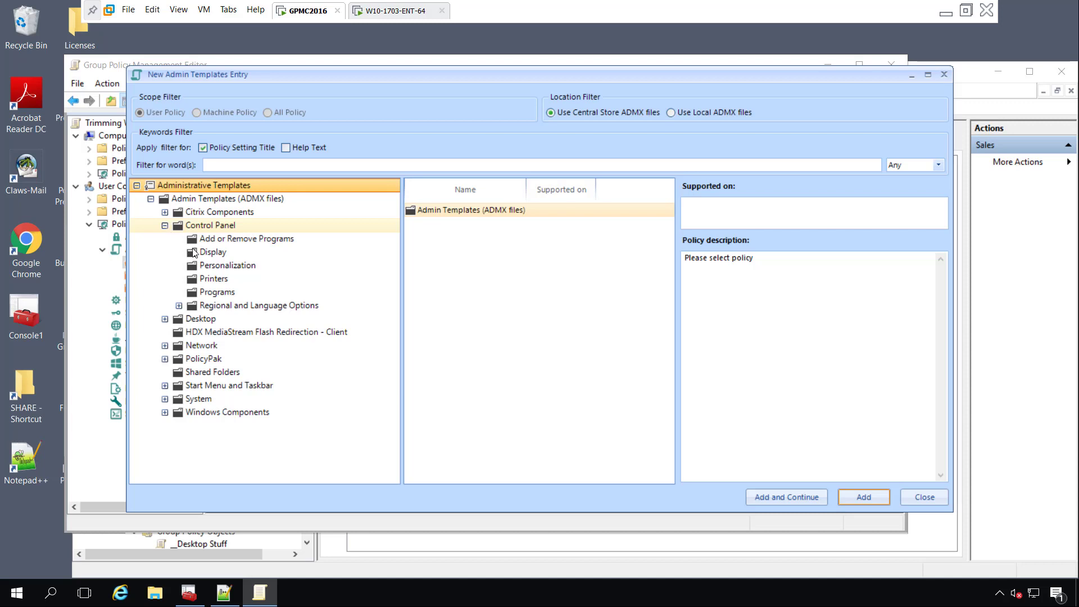
left_click(211, 225)
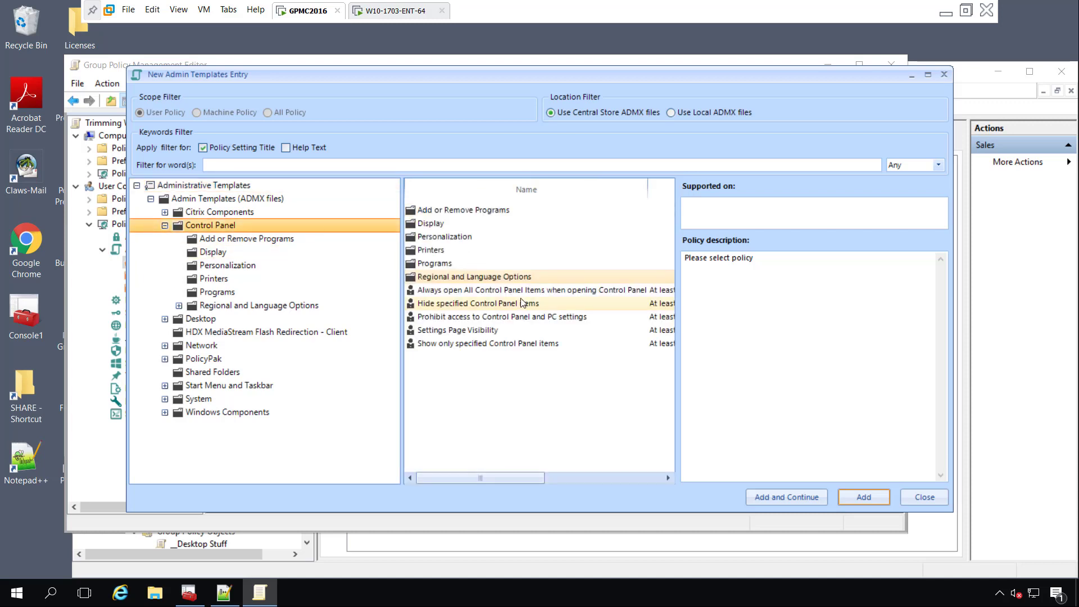
double_click(484, 331)
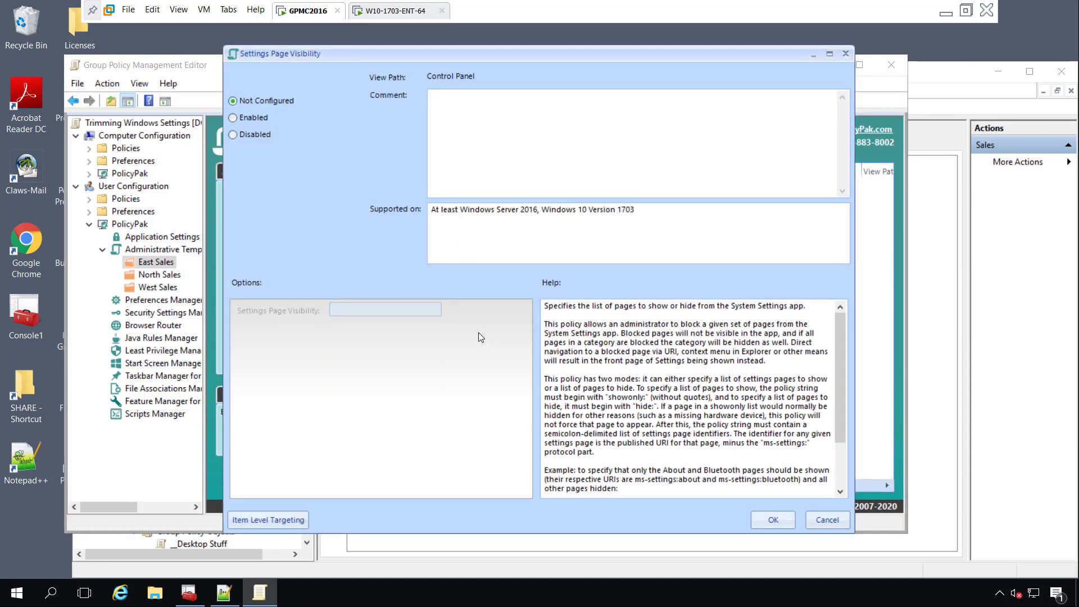
left_click(265, 117)
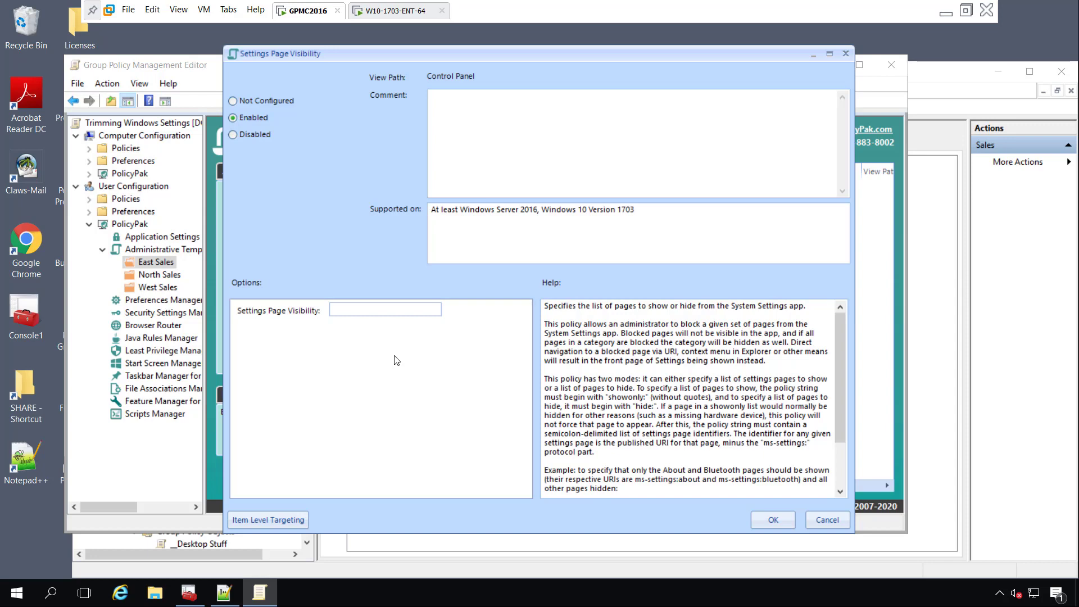
Step: Copy "showonly:display;bluetooth" from the Notepad++ notes into the East Sales policy's Settings Page Visibility option and save the policy
left_click(224, 593)
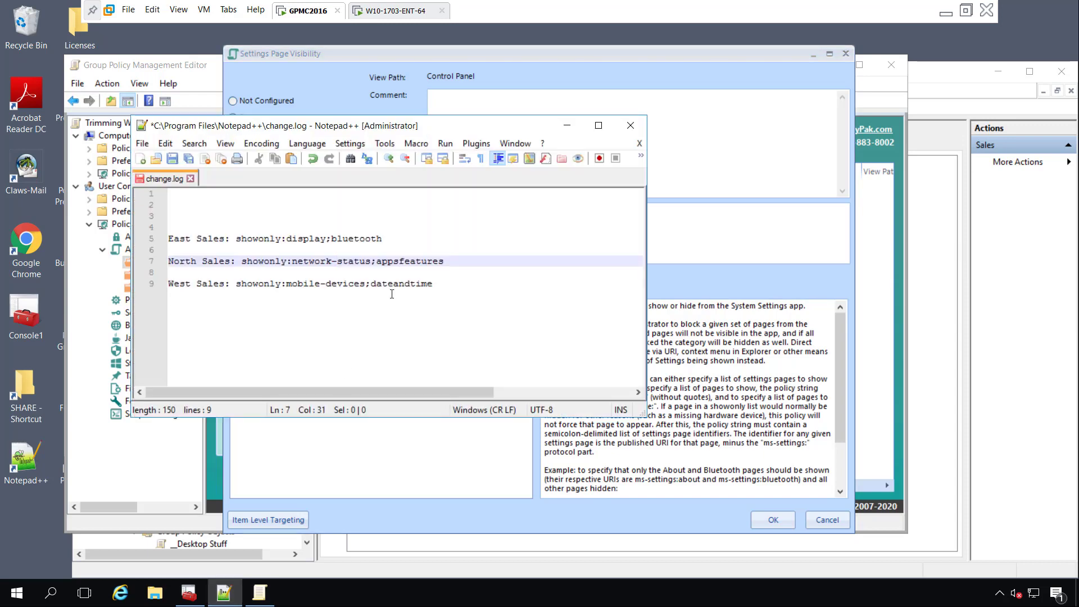
left_click_drag(384, 236, 234, 239)
key("ctrl+c")
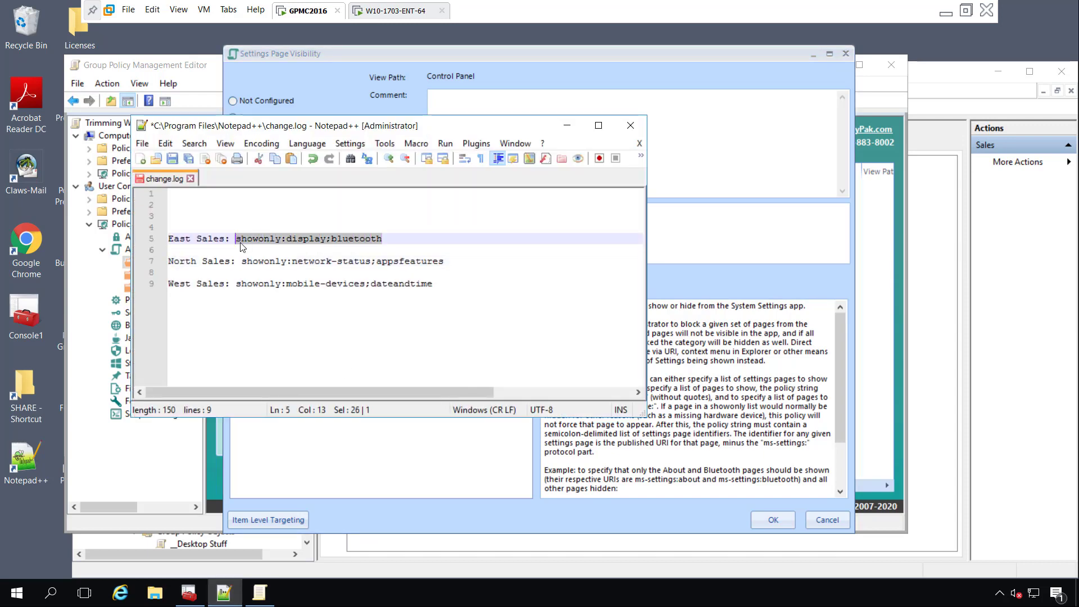
left_click(340, 448)
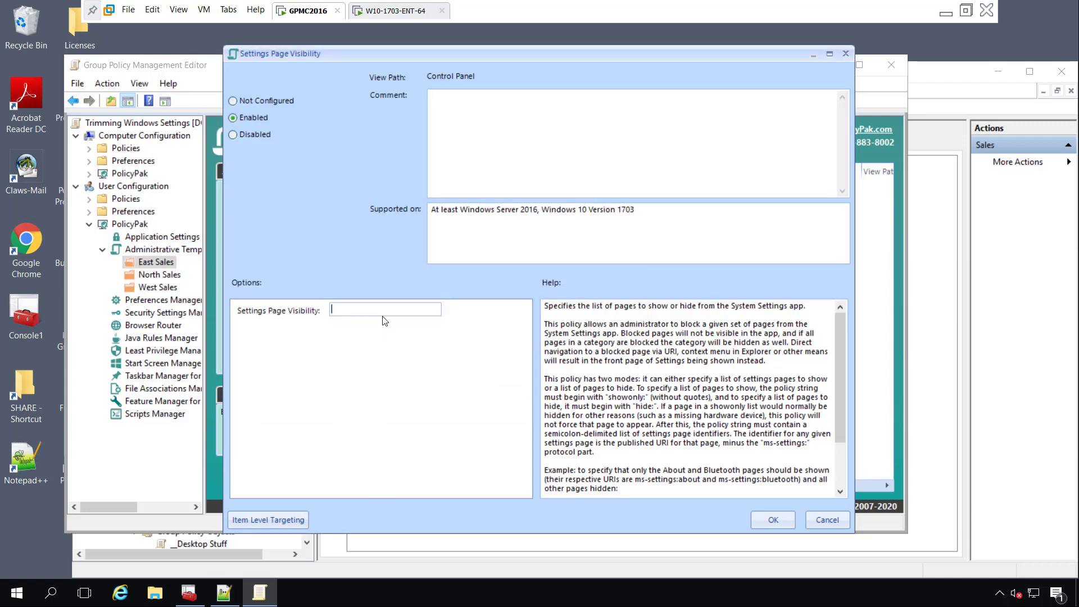
key("ctrl+v")
left_click(772, 521)
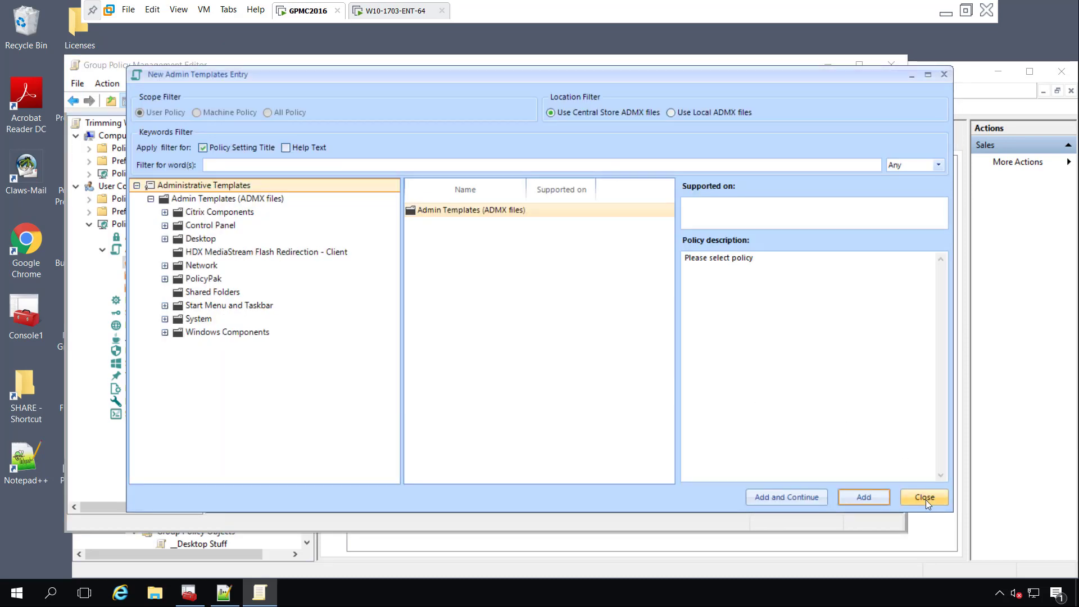
left_click(924, 497)
Step: Start a new policy in the North Sales collection for the Control Panel setting Settings Page Visibility and set it to Enabled
left_click(156, 277)
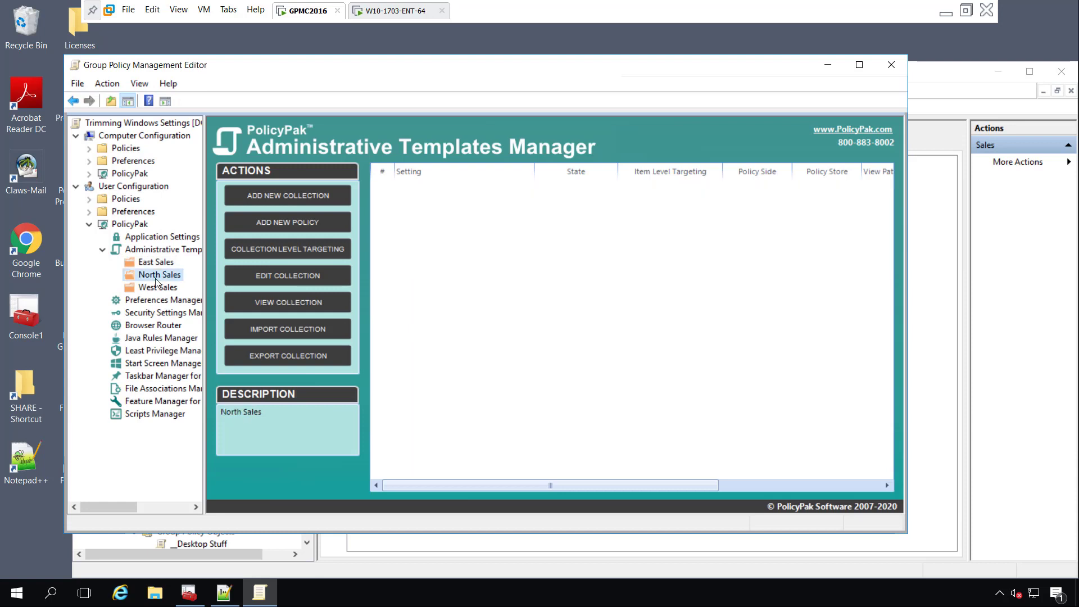
left_click(328, 222)
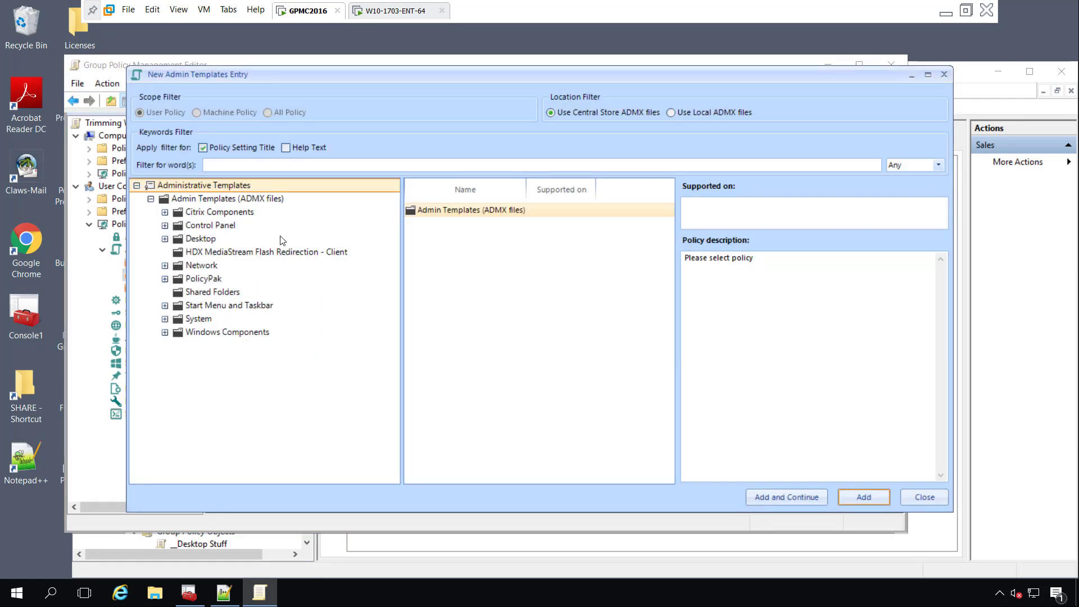
left_click(212, 227)
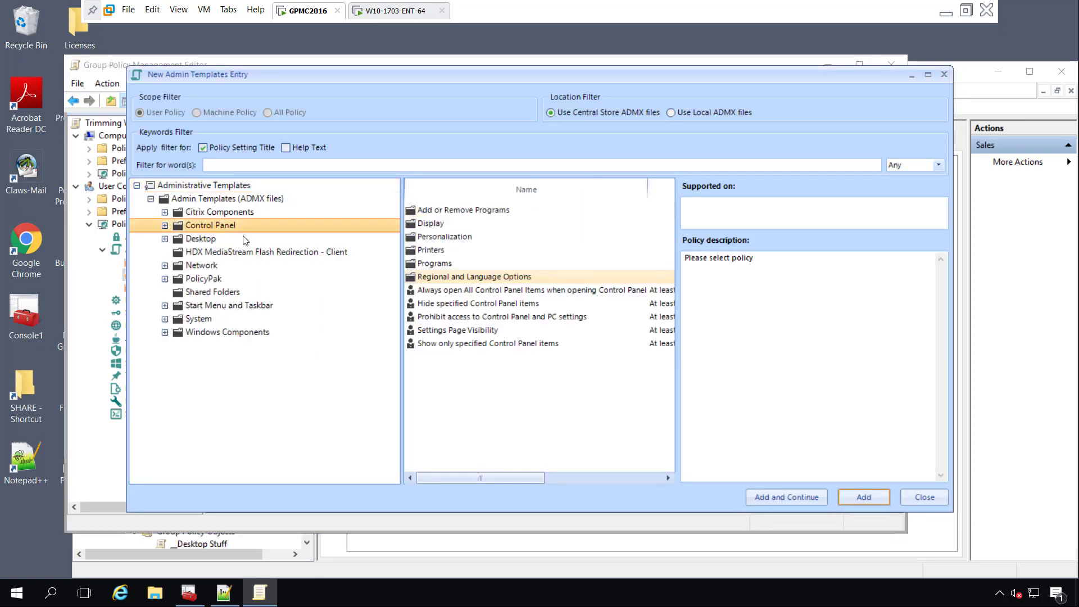
double_click(505, 334)
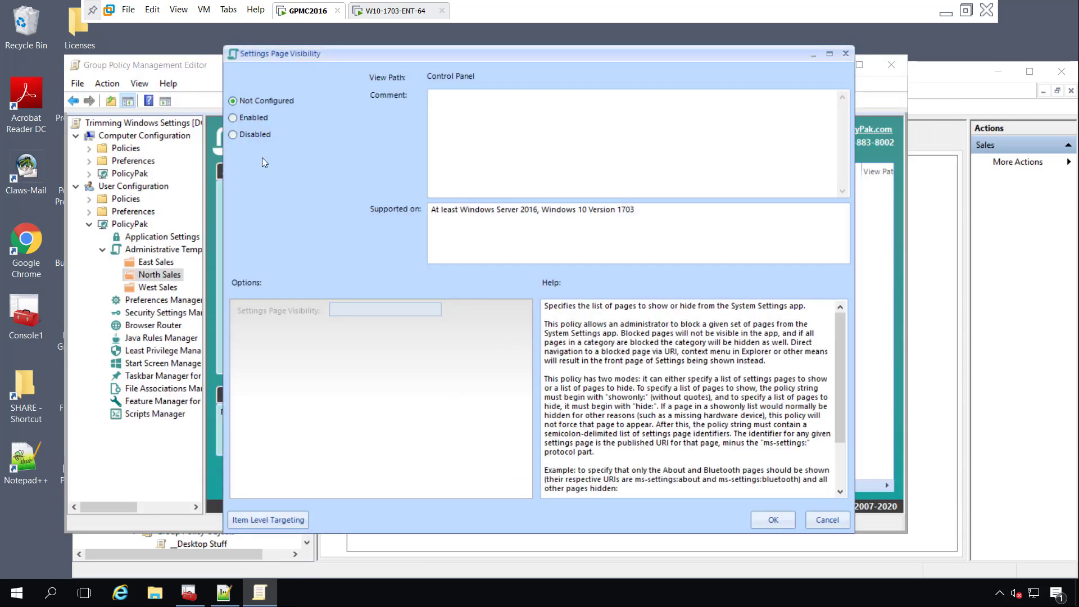
left_click(250, 118)
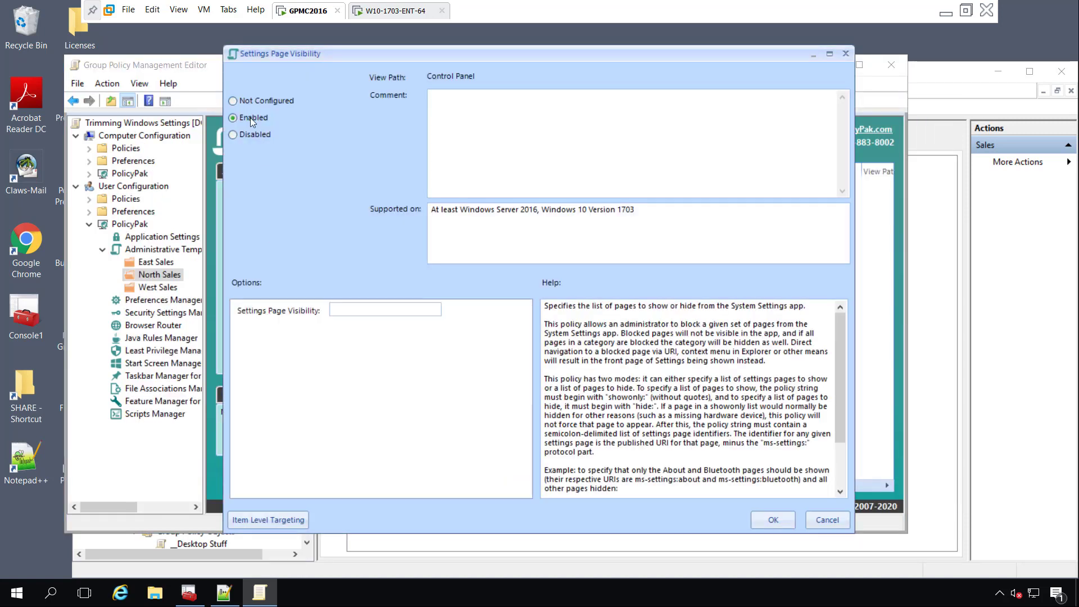
Step: Copy "showonly:network-status;appsfeatures" from the Notepad++ notes into the North Sales policy's Settings Page Visibility option and save the policy
left_click(224, 592)
left_click_drag(444, 264, 241, 263)
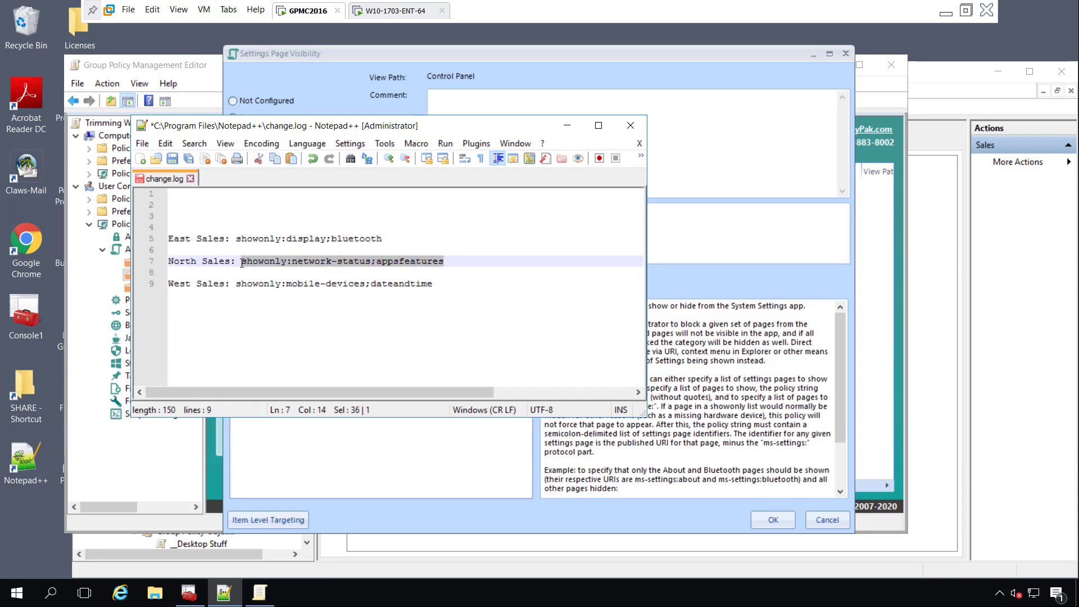
left_click(526, 260)
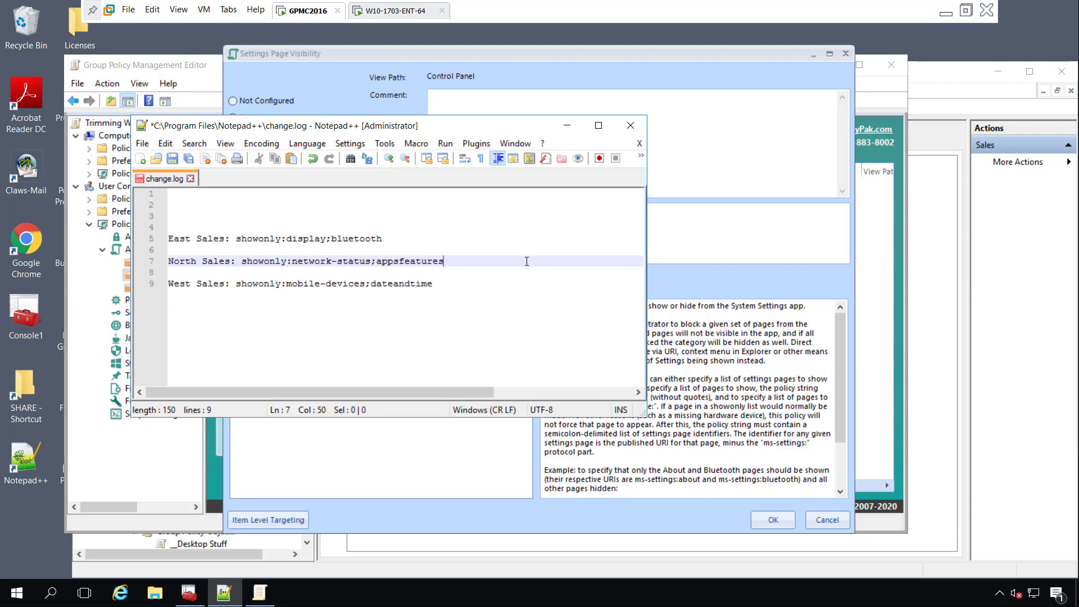
left_click(570, 125)
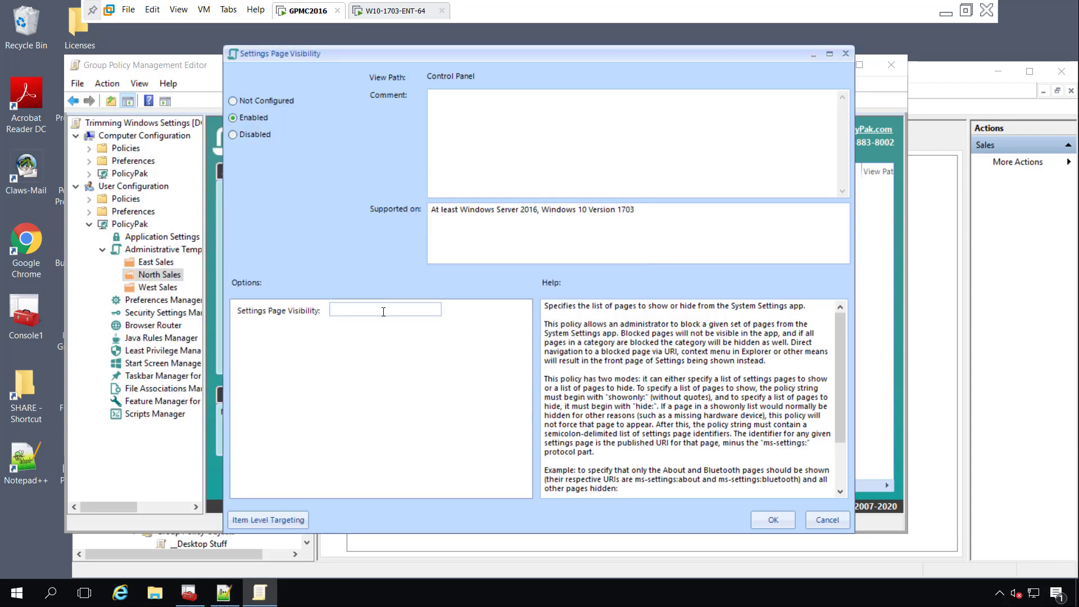
key("ctrl+v")
left_click(772, 520)
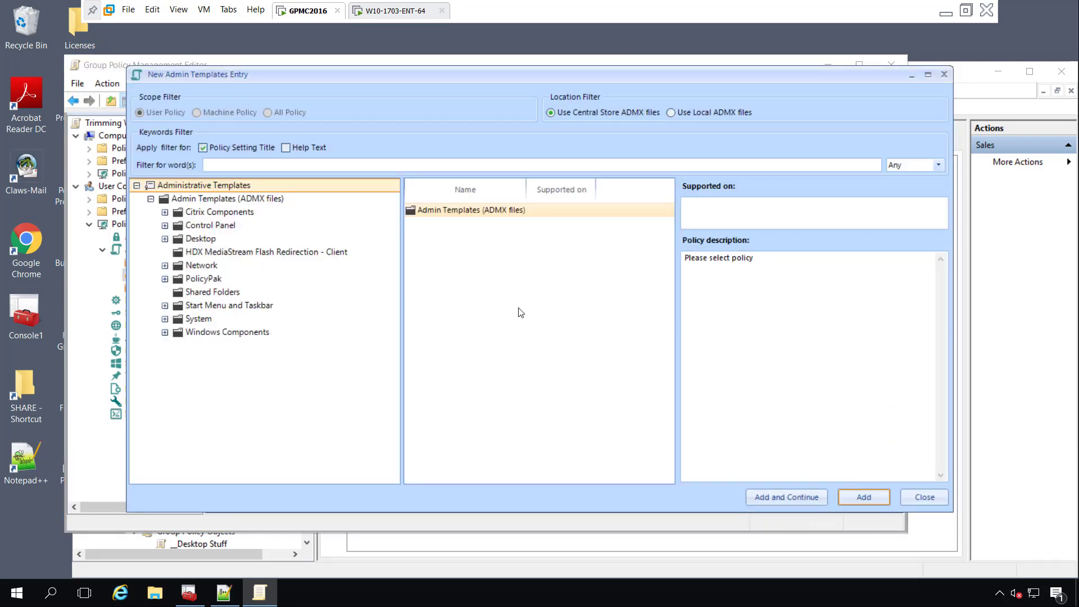
left_click(925, 496)
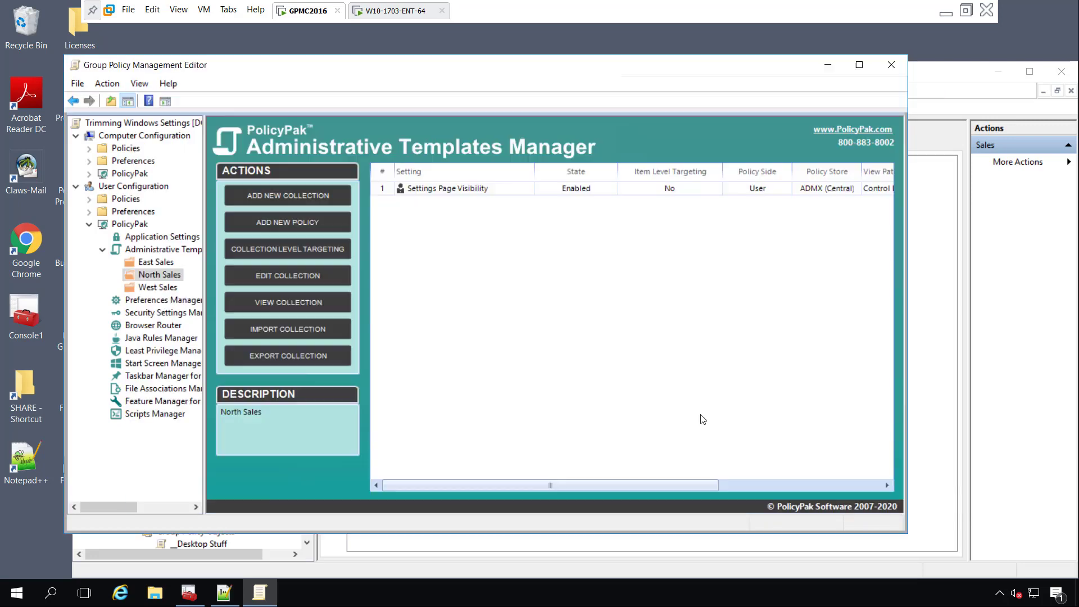
Step: Start a new policy in the West Sales collection for the Control Panel setting Settings Page Visibility and set it to Enabled
left_click(151, 288)
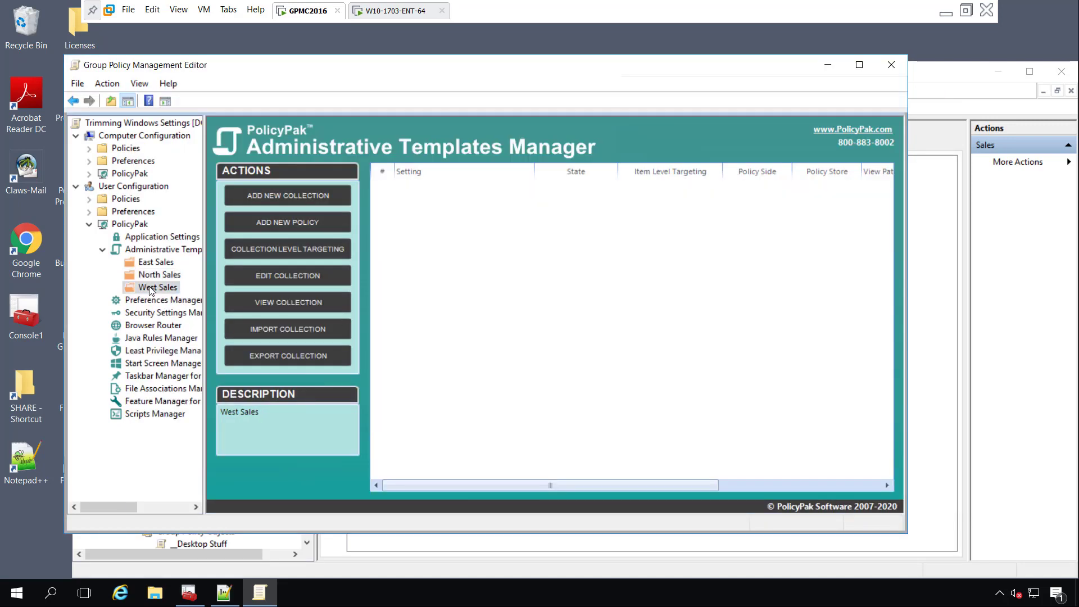
left_click(284, 222)
left_click(225, 225)
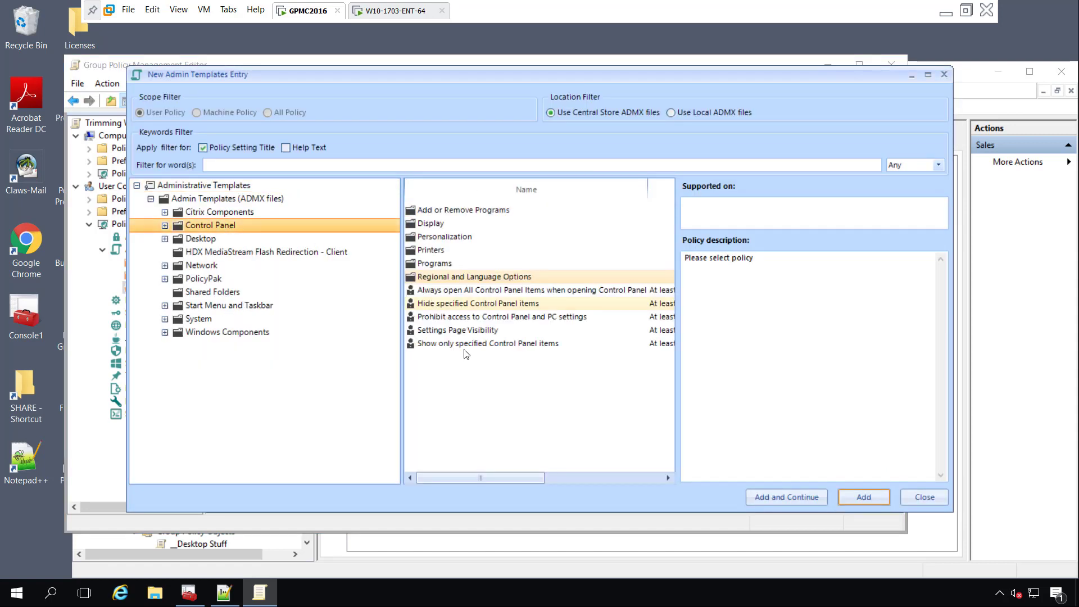
left_click(463, 332)
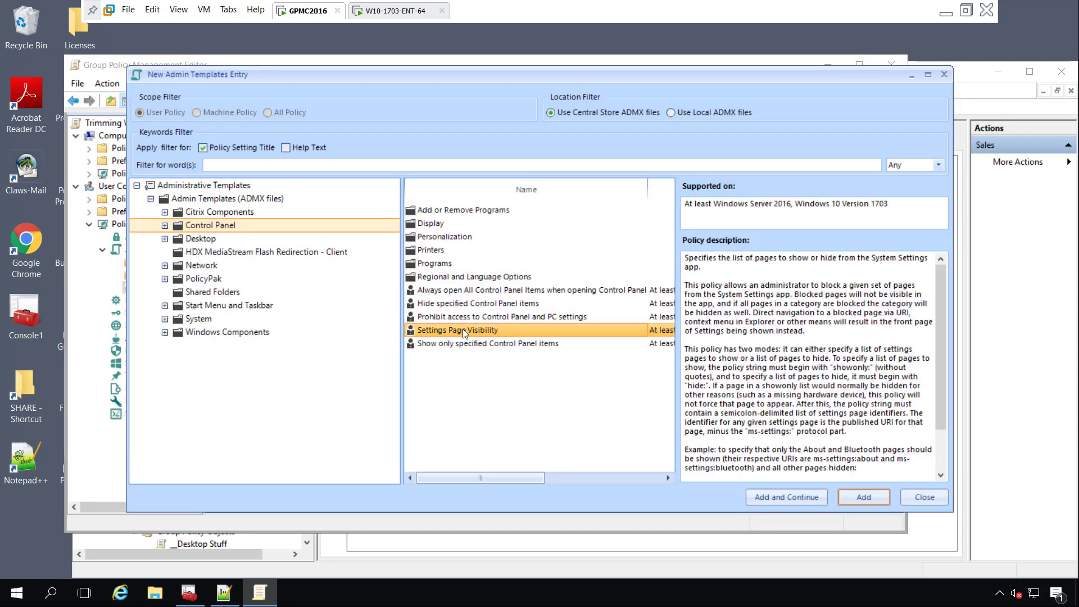
double_click(464, 332)
left_click(233, 118)
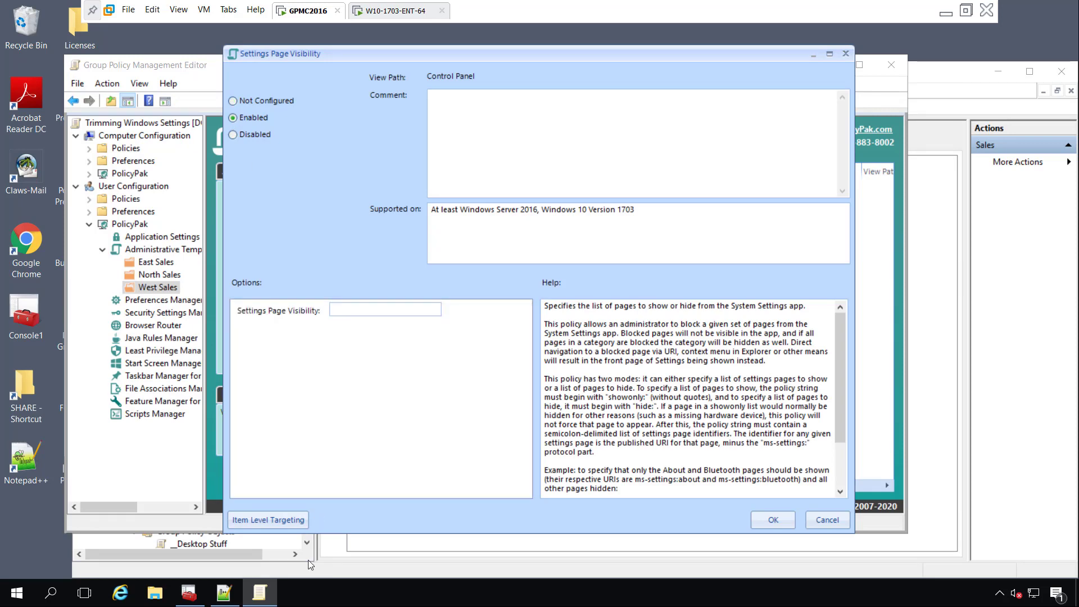
Step: Copy "showonly:mobile-devices;dateandtime" from the Notepad++ notes into the West Sales policy's Settings Page Visibility option and save the policy
left_click(224, 593)
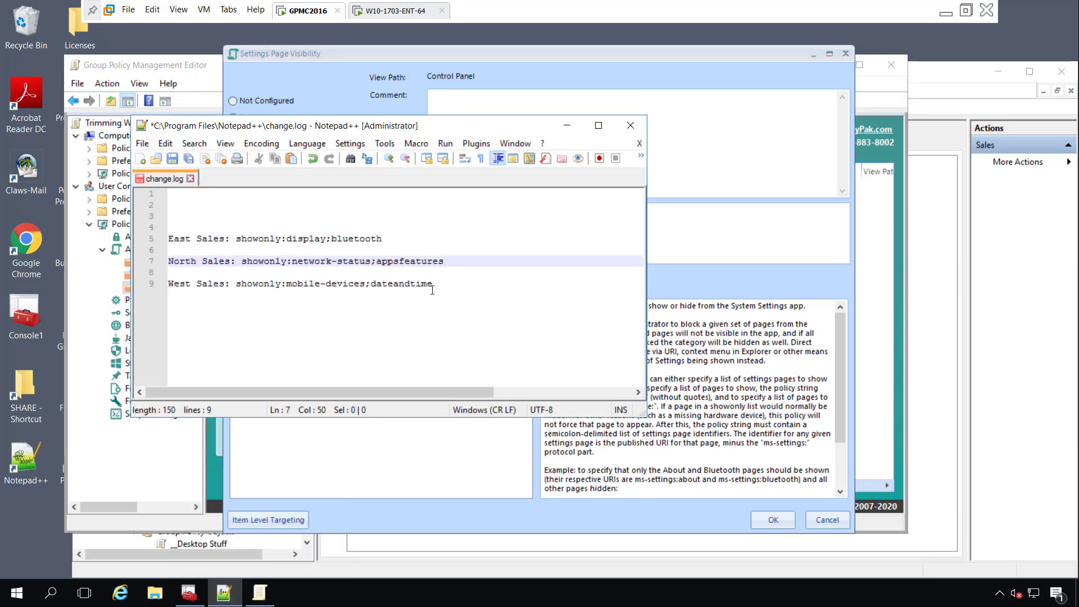
left_click_drag(433, 290, 235, 285)
key("ctrl+c")
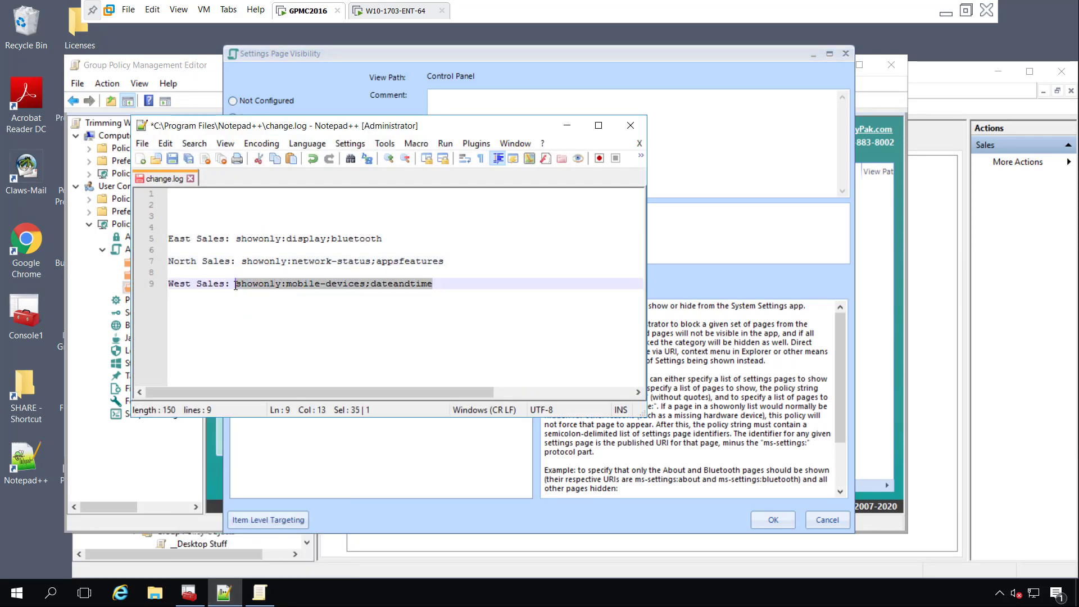
left_click(699, 231)
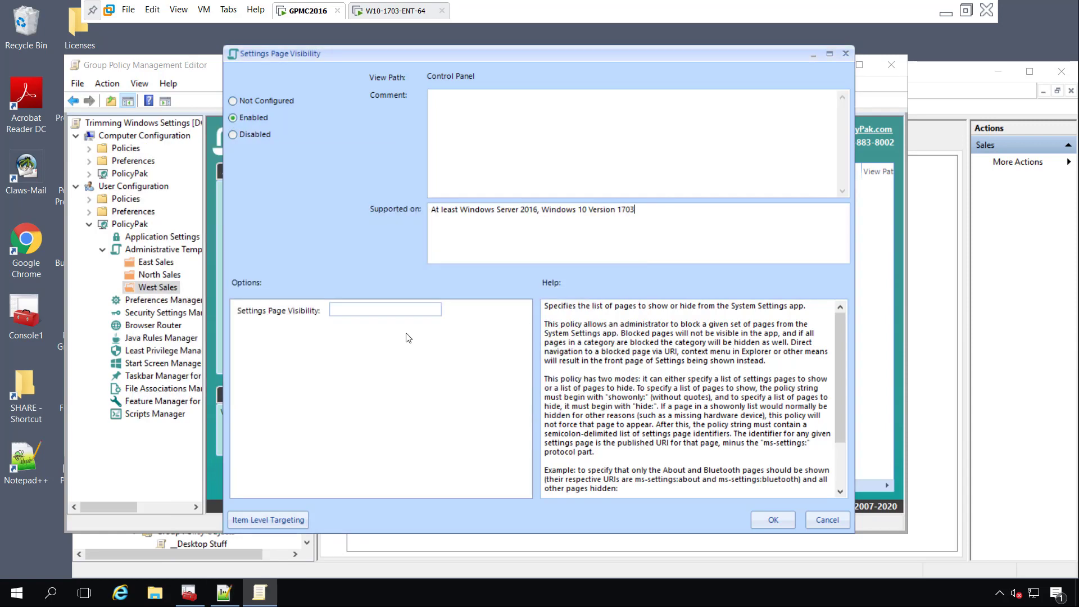
left_click(410, 313)
key("ctrl+v")
left_click(774, 520)
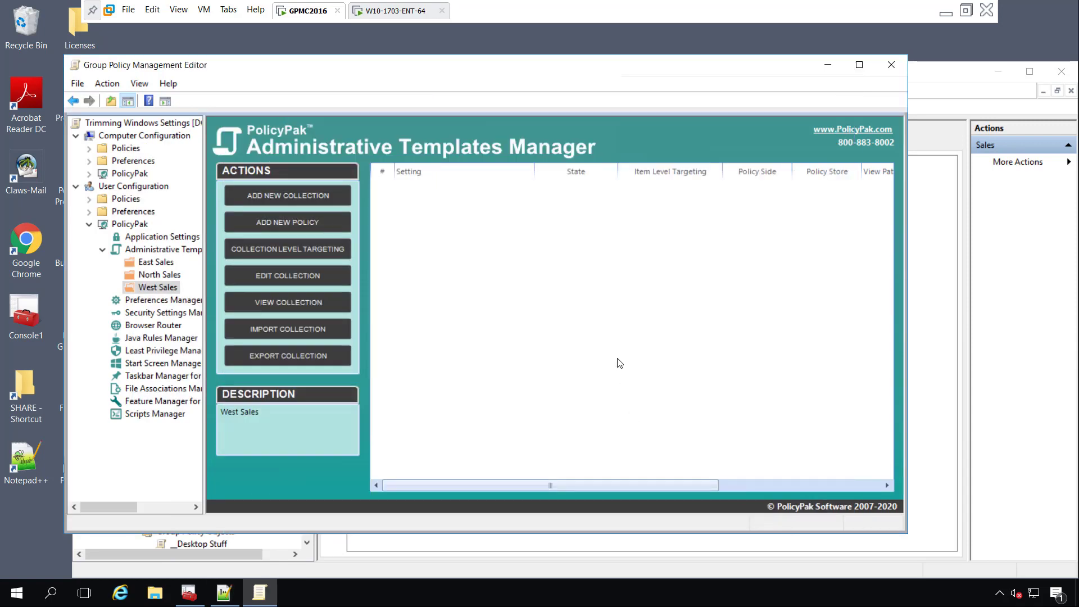
left_click(929, 497)
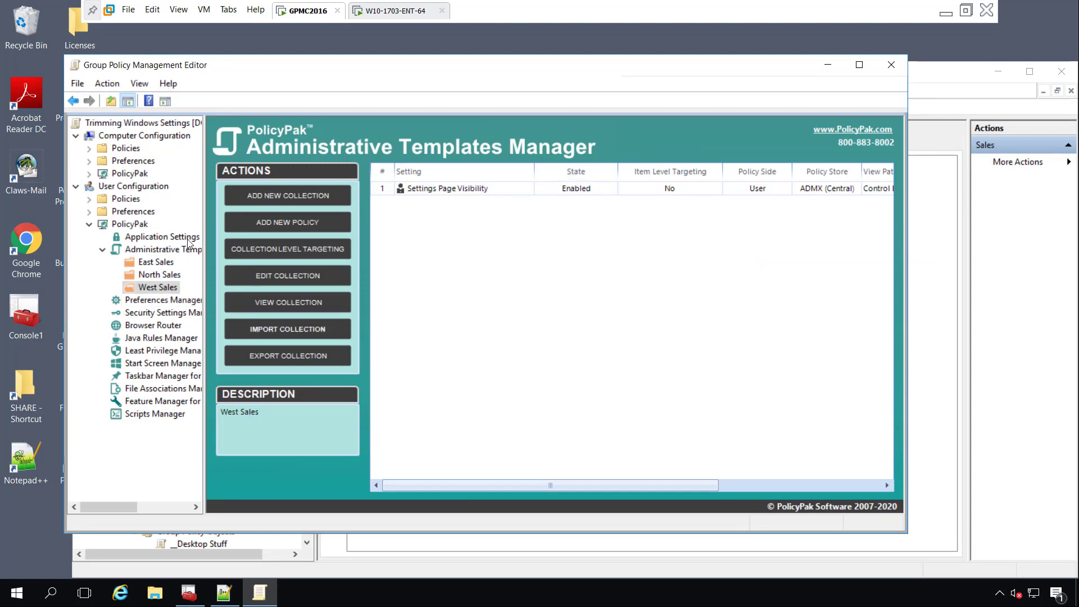
Step: Switch to the W10-1703-ENT-64 virtual machine and run gpupdate in a command prompt to refresh Group Policy
left_click(396, 10)
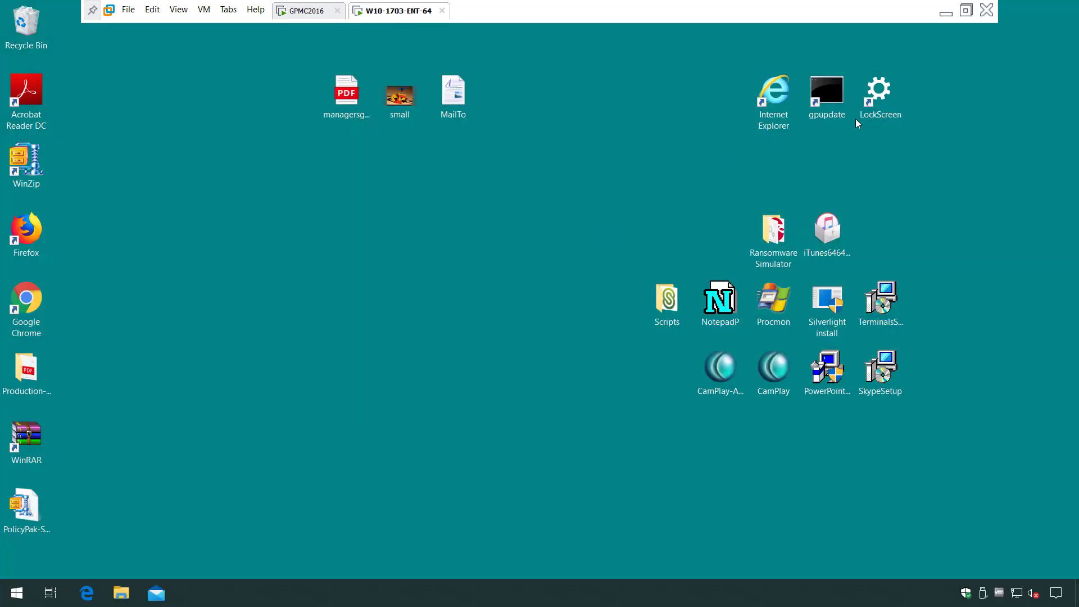
double_click(825, 99)
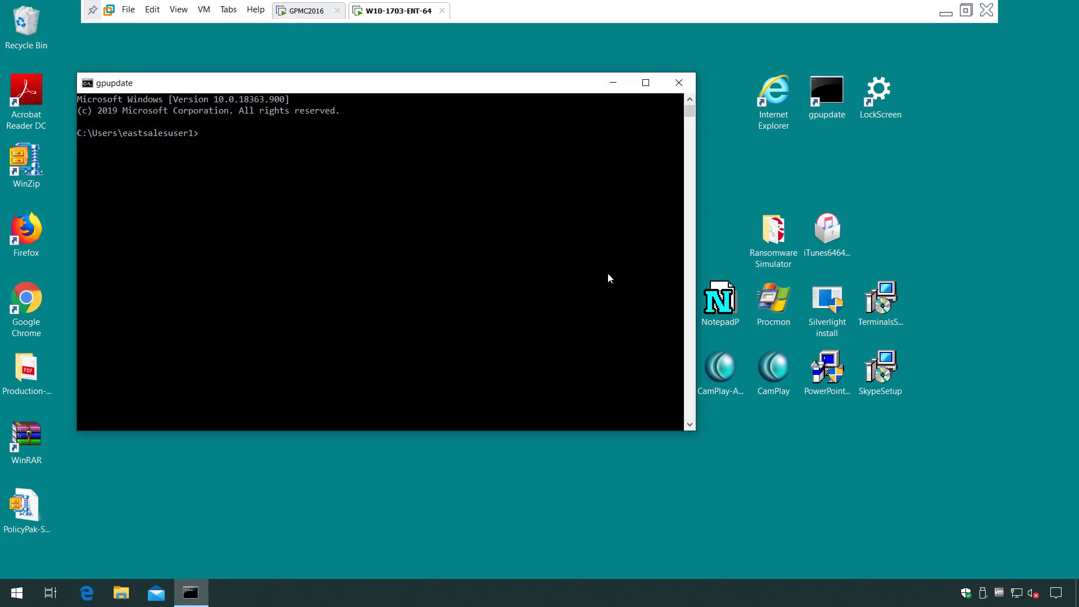
type("gpupdate")
key("Return")
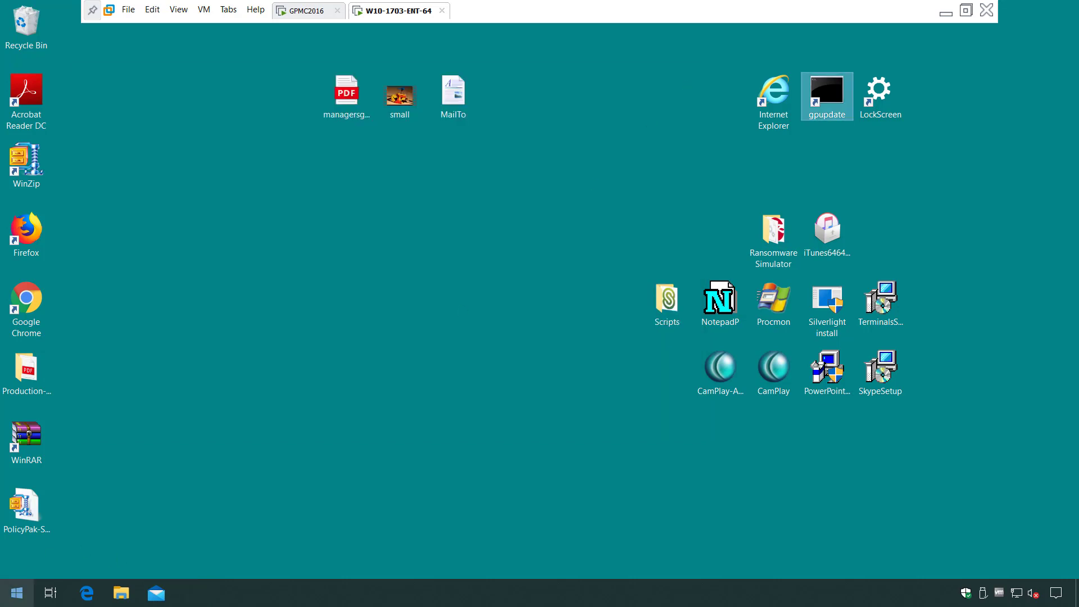
Step: End the current Windows session and return to the desktop in a fresh session as the East Sales user
left_click(22, 590)
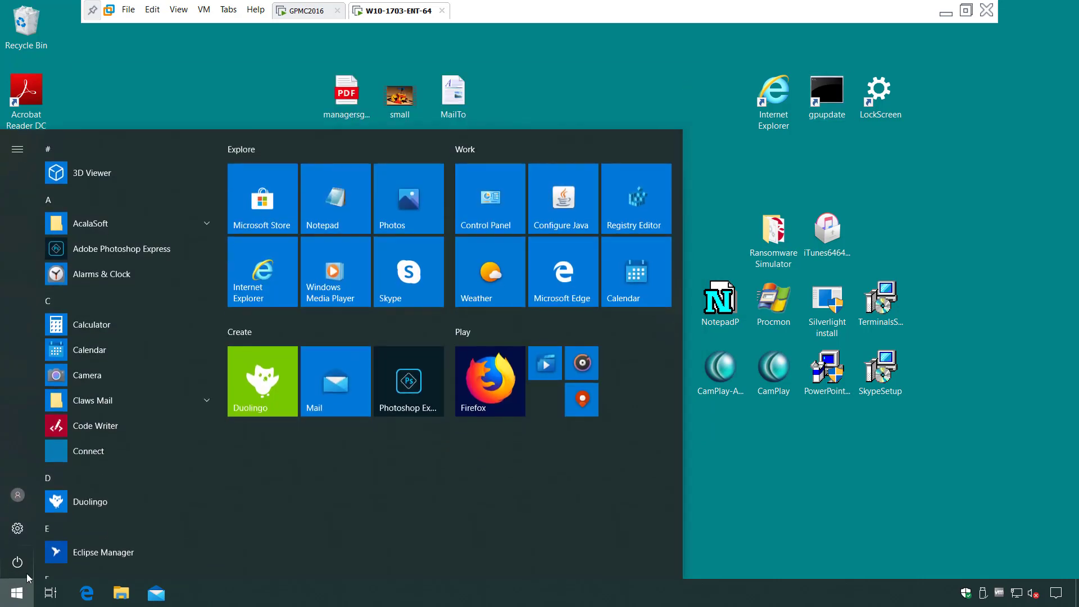
left_click(26, 573)
left_click(29, 524)
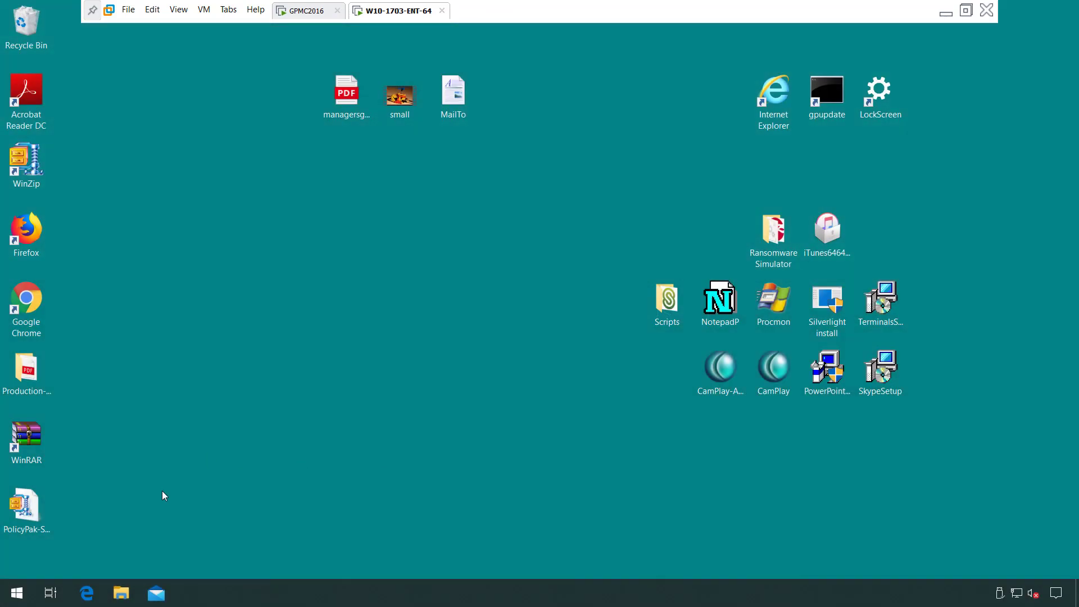
Step: Open Windows Settings as the East Sales user, check the System display and Devices Bluetooth pages, and close Settings
left_click(24, 592)
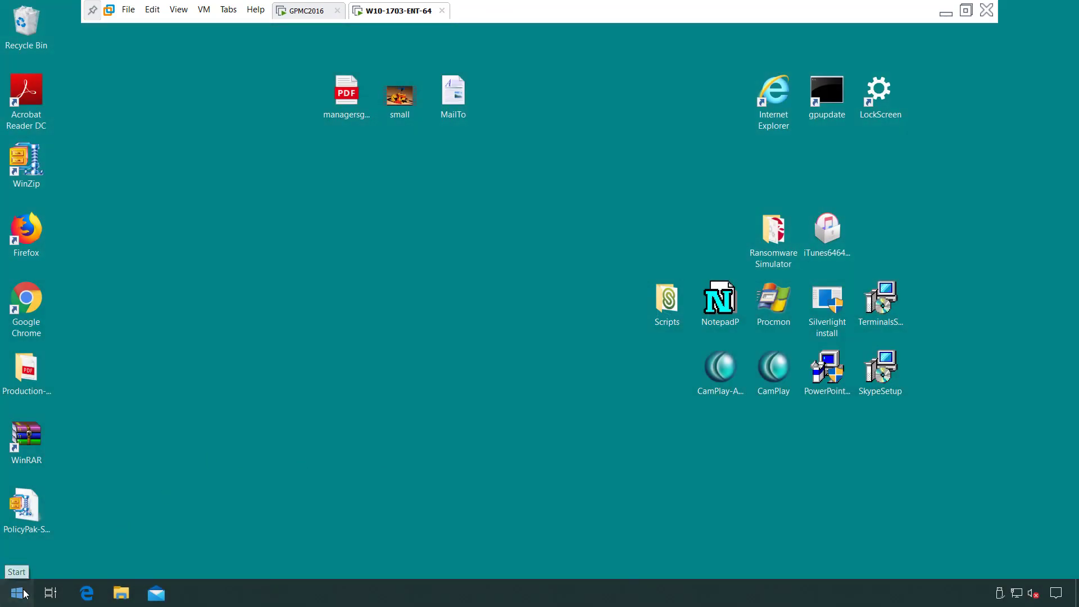
left_click(18, 529)
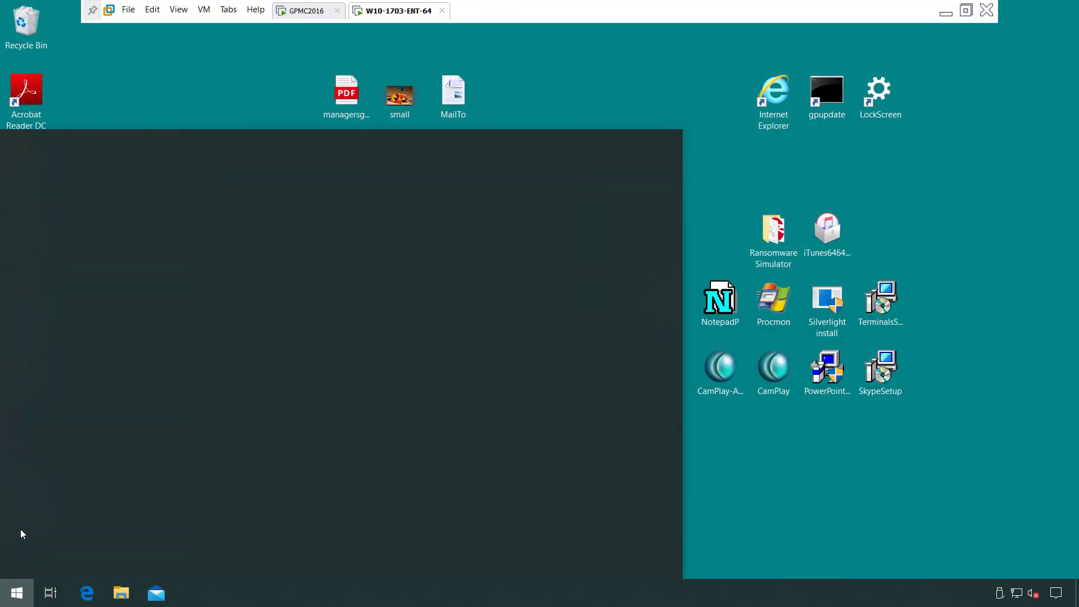
left_click(428, 180)
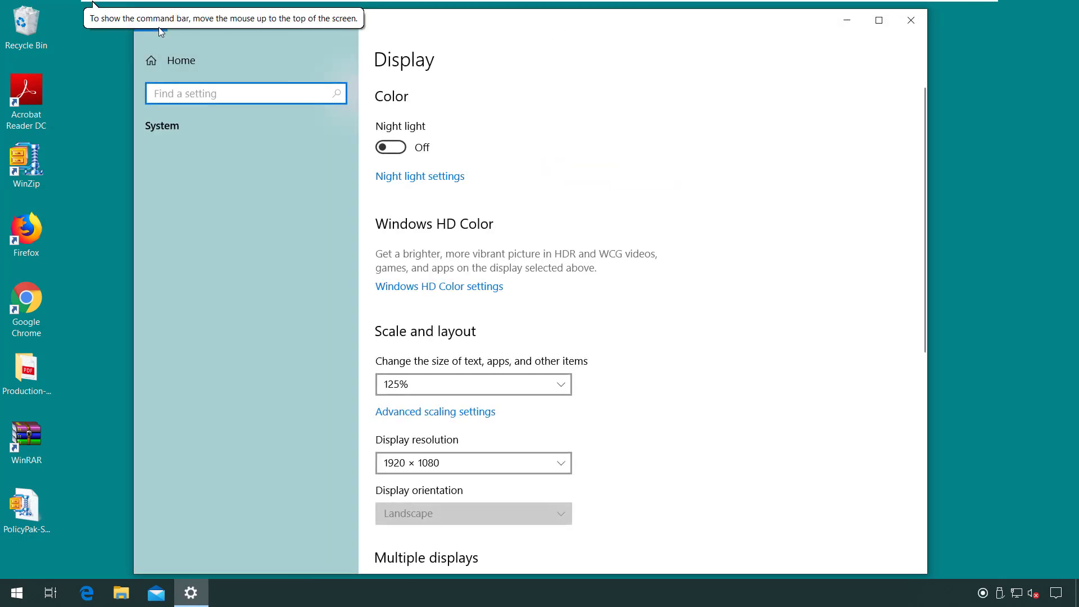
left_click(149, 21)
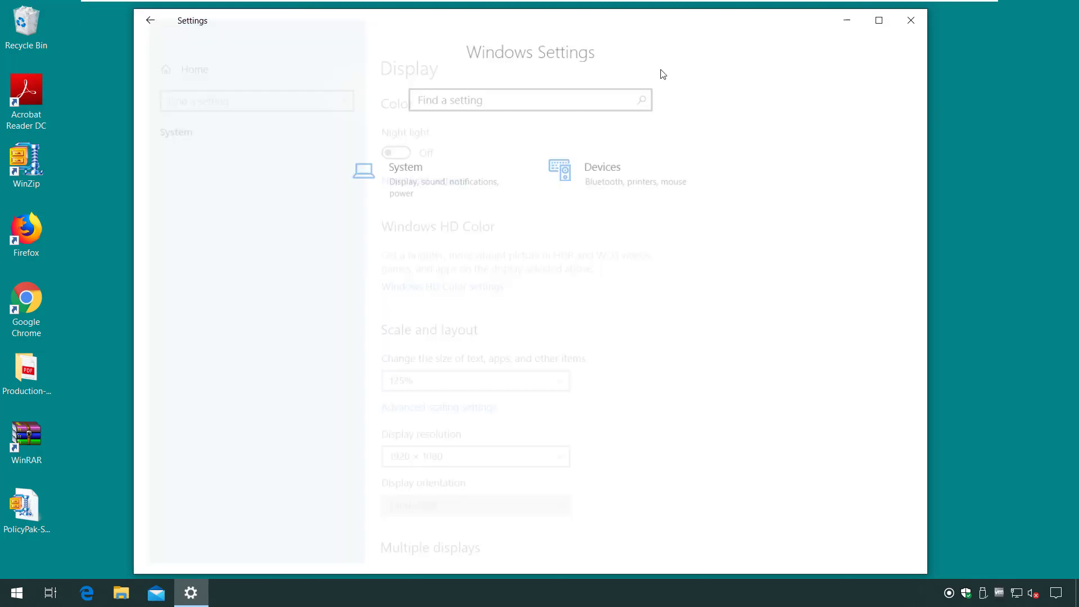
left_click(618, 178)
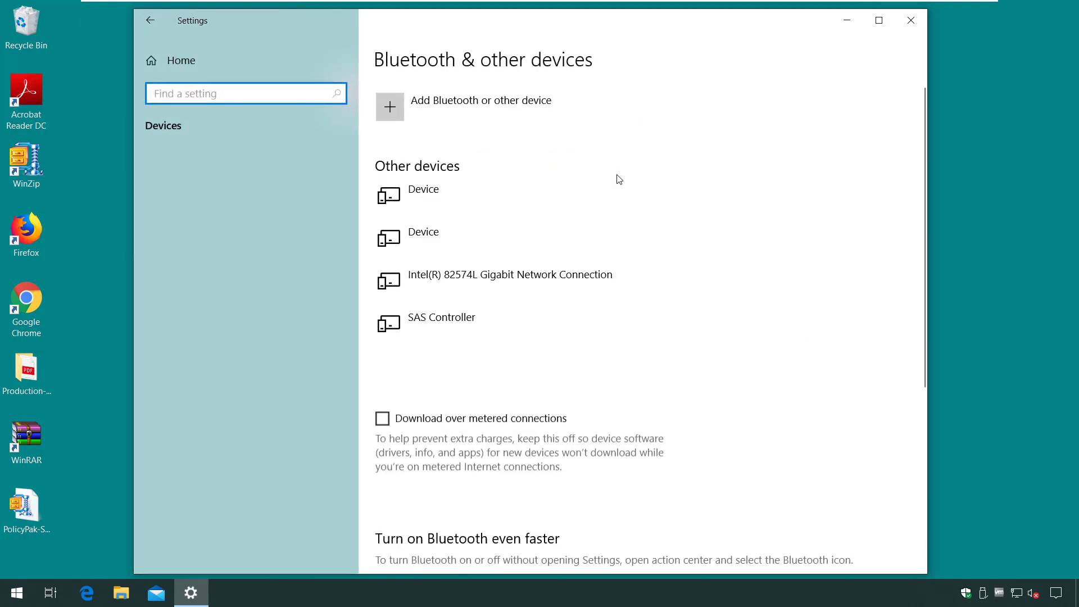
left_click(911, 23)
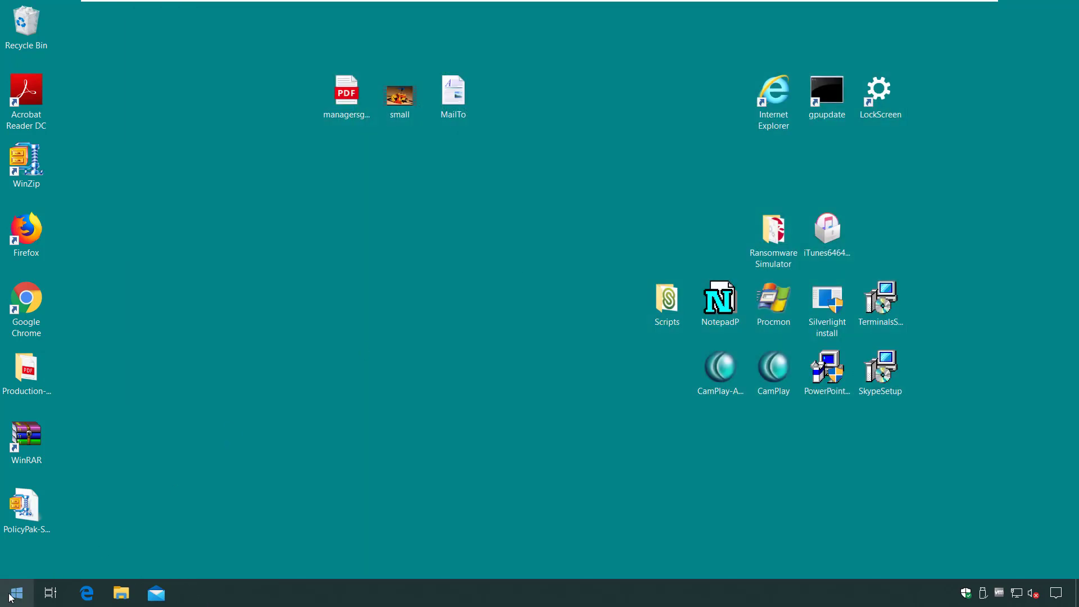
Step: Sign out the East Sales user and log on to the client as the North Sales user
left_click(17, 593)
left_click(16, 484)
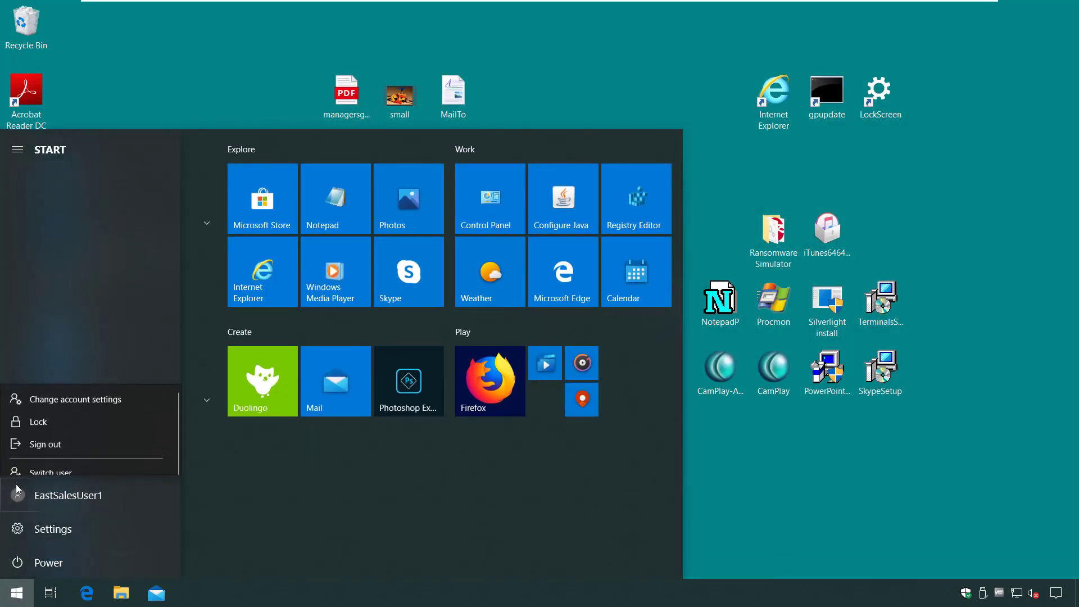
left_click(48, 430)
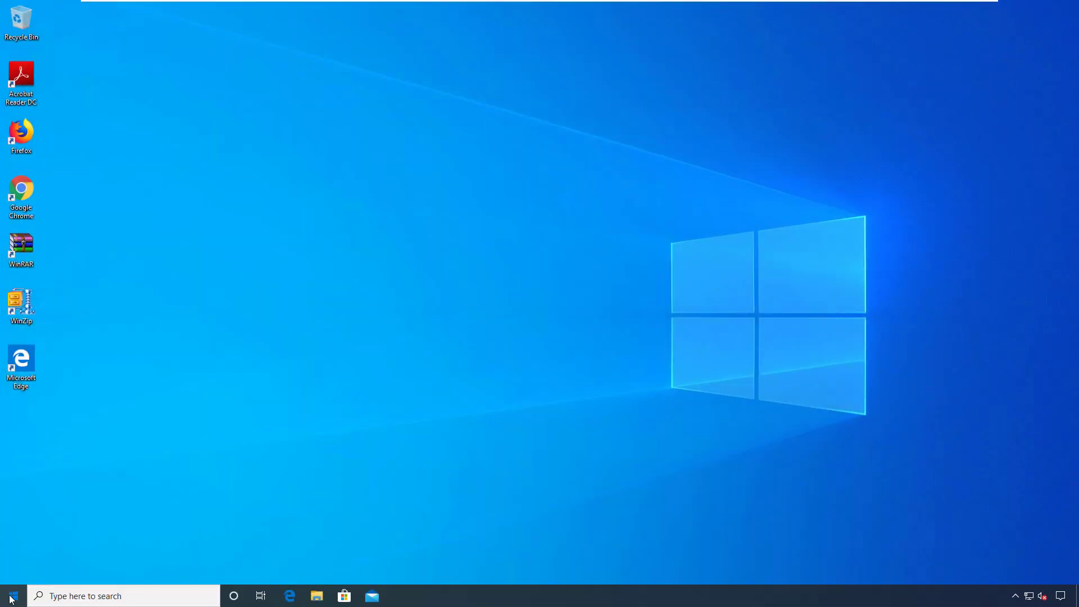
Step: Open Windows Settings as the North Sales user, check the Network & Internet and Apps pages, and close Settings
left_click(11, 597)
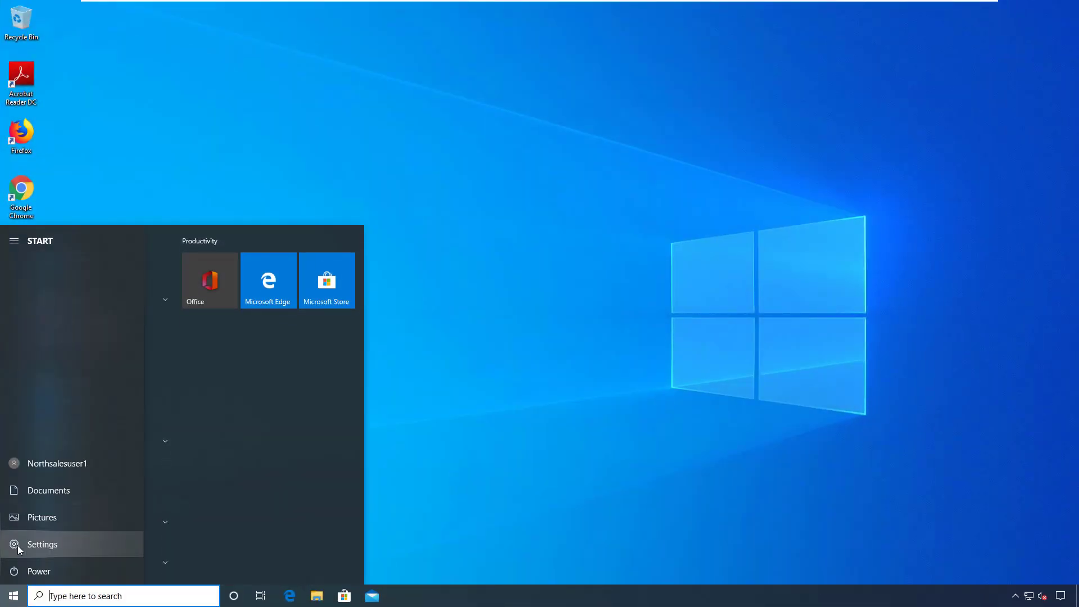
left_click(14, 544)
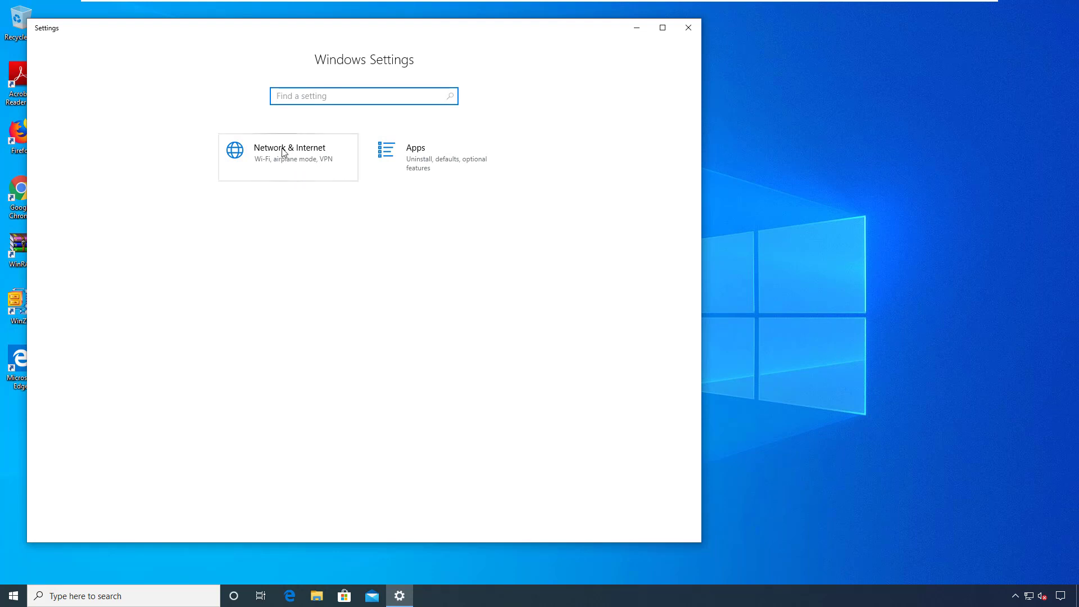
left_click(284, 150)
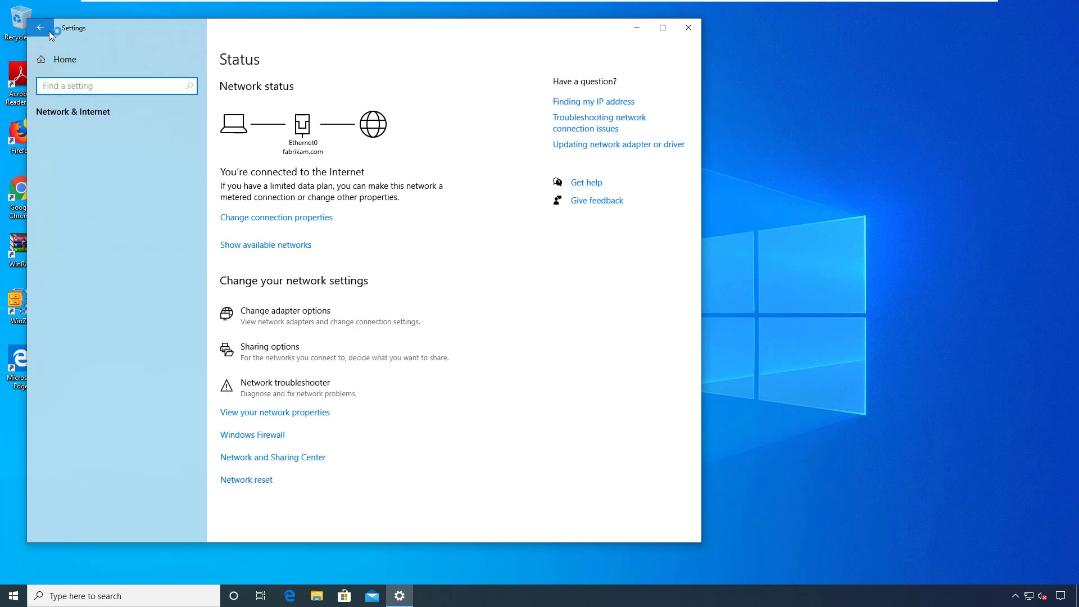
left_click(40, 28)
left_click(452, 150)
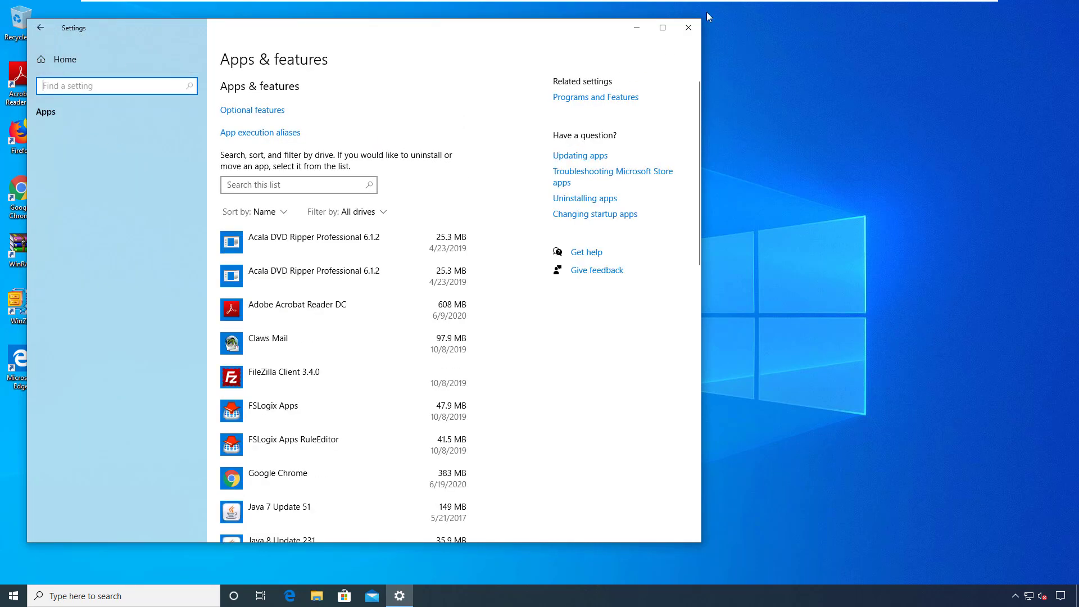
left_click(689, 27)
Step: Sign out the North Sales user and log on to the client as the West Sales user
left_click(12, 594)
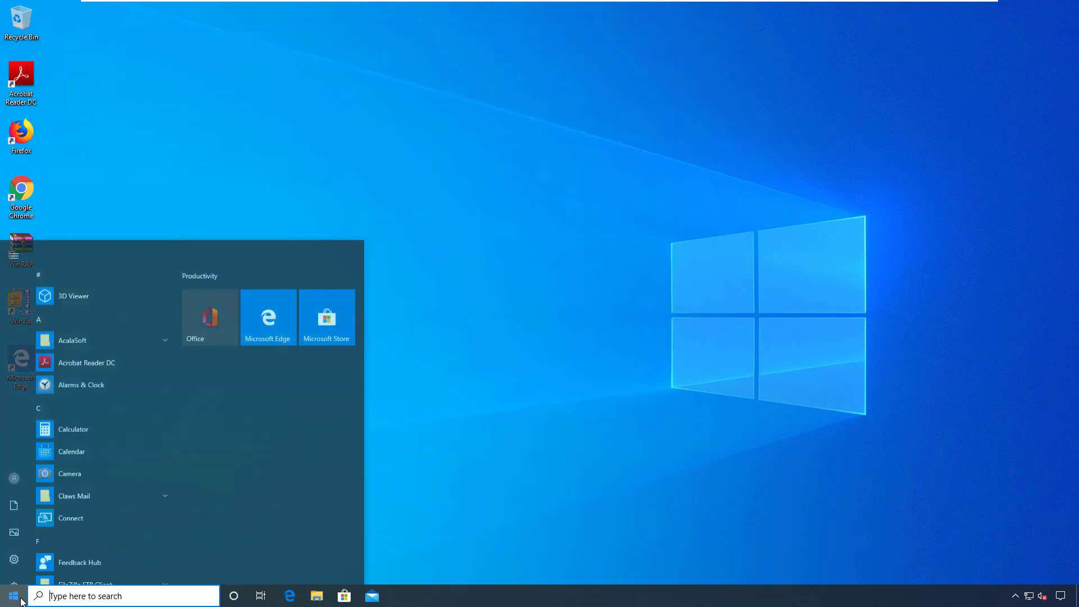
left_click(17, 463)
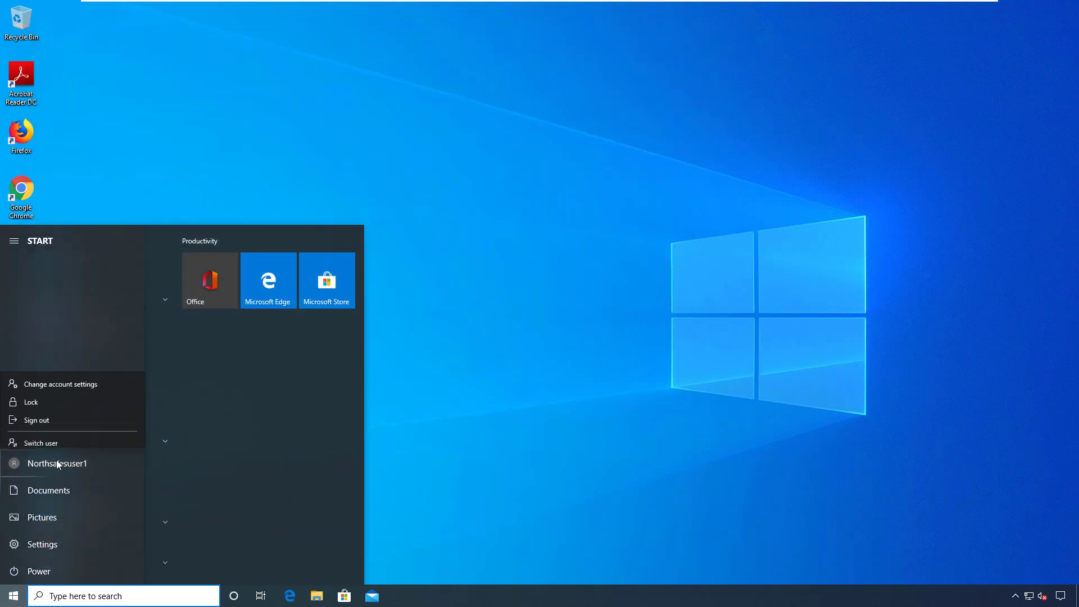
left_click(49, 409)
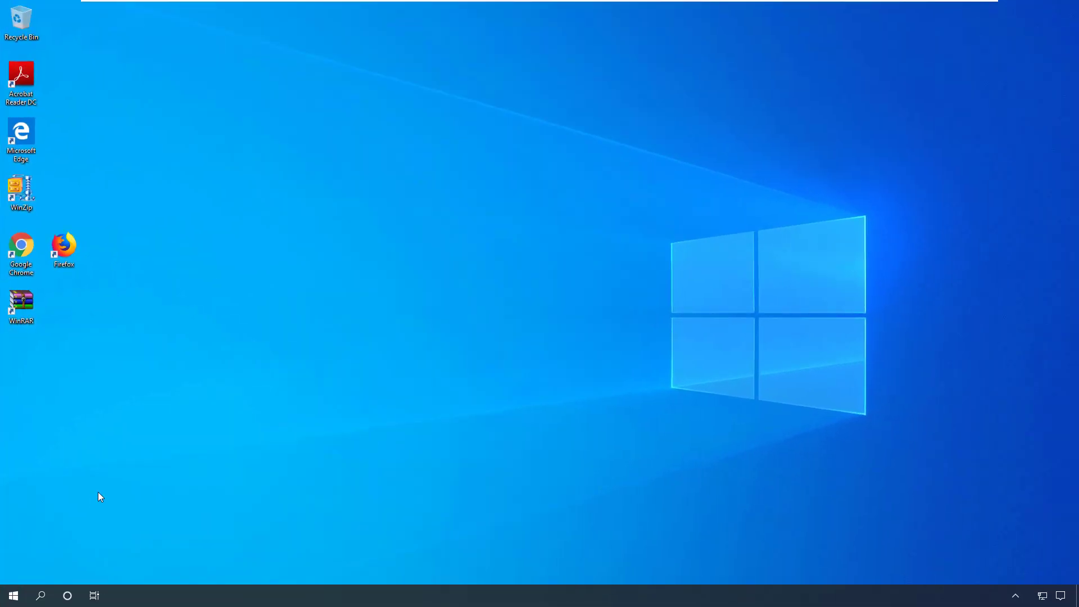
Step: Open Windows Settings as the West Sales user, check the Phone and Time & Language pages, and close Settings
left_click(13, 596)
left_click(14, 544)
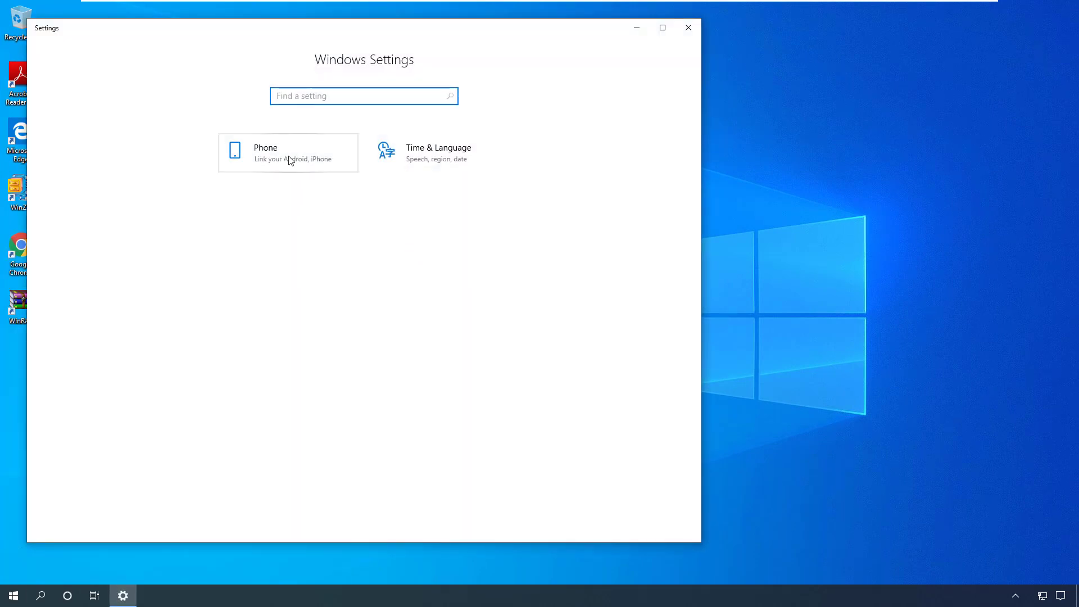
left_click(265, 159)
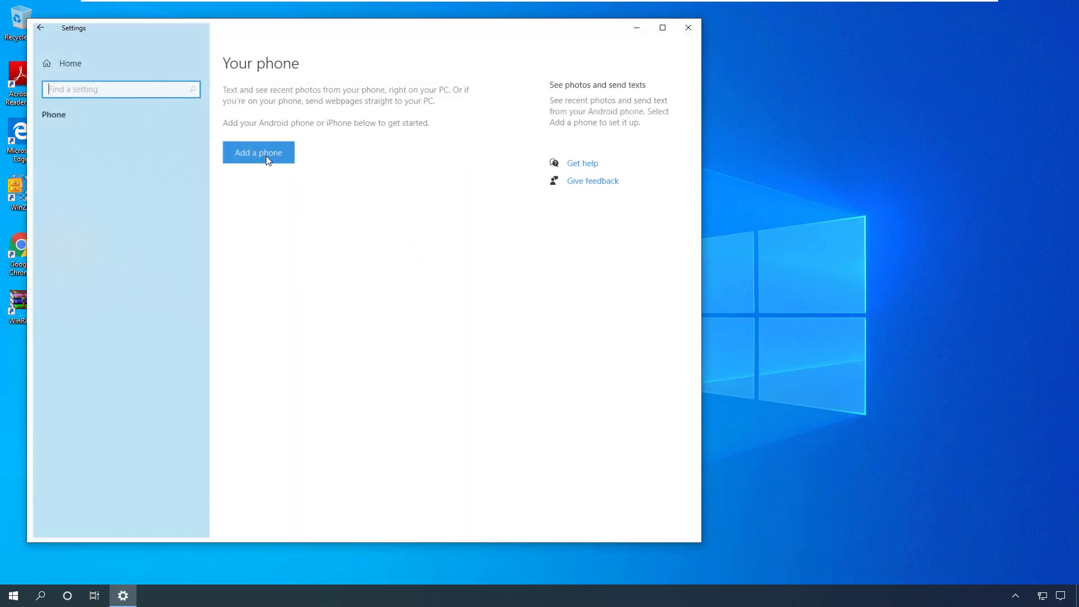
left_click(41, 31)
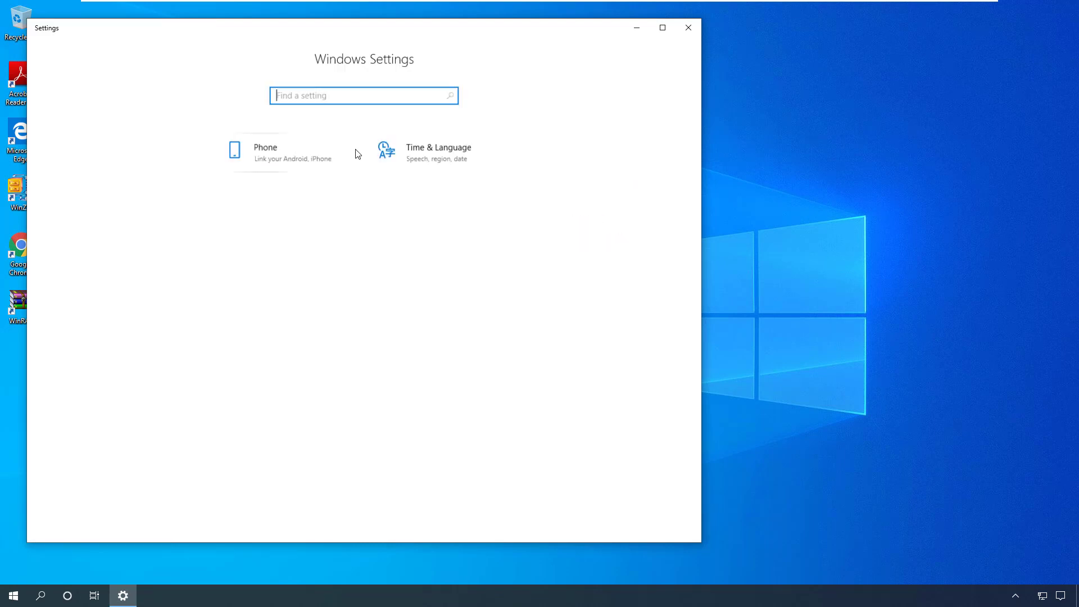
left_click(422, 163)
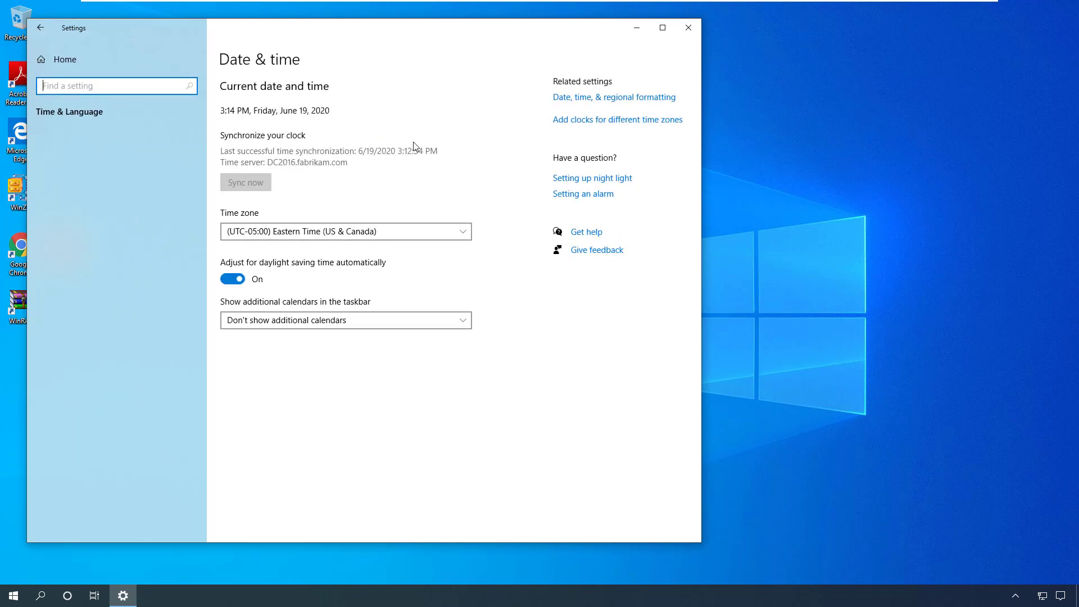
left_click(688, 27)
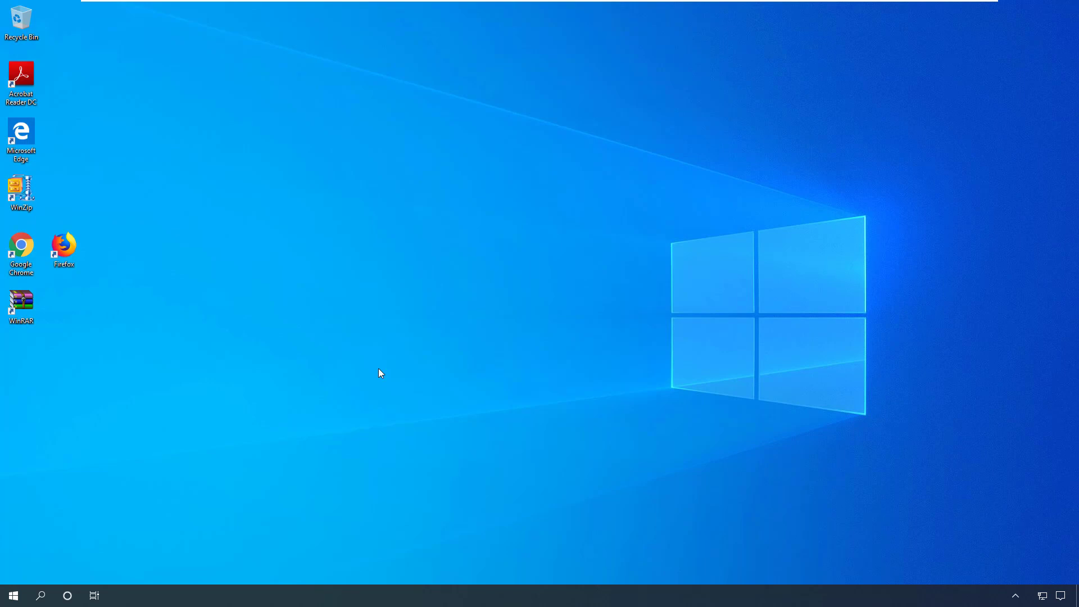